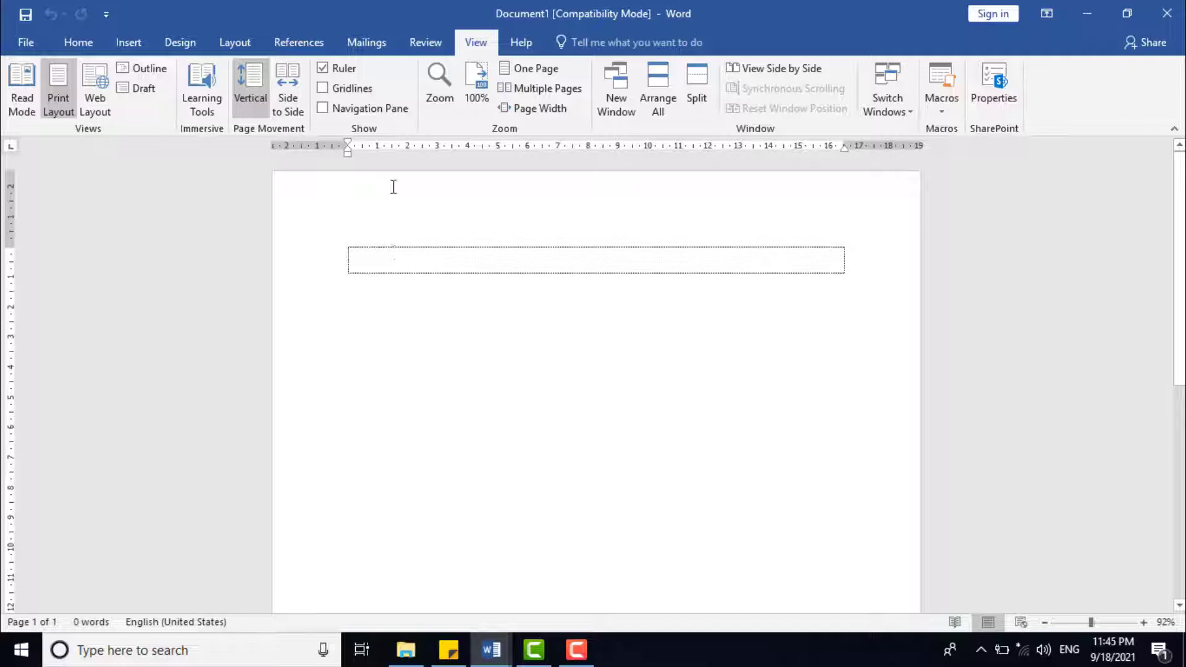
Step: Try a first-line indent of about 1 cm on the empty paragraph and return it to 0
{"action": "left_click", "coordinate": [349, 146]}
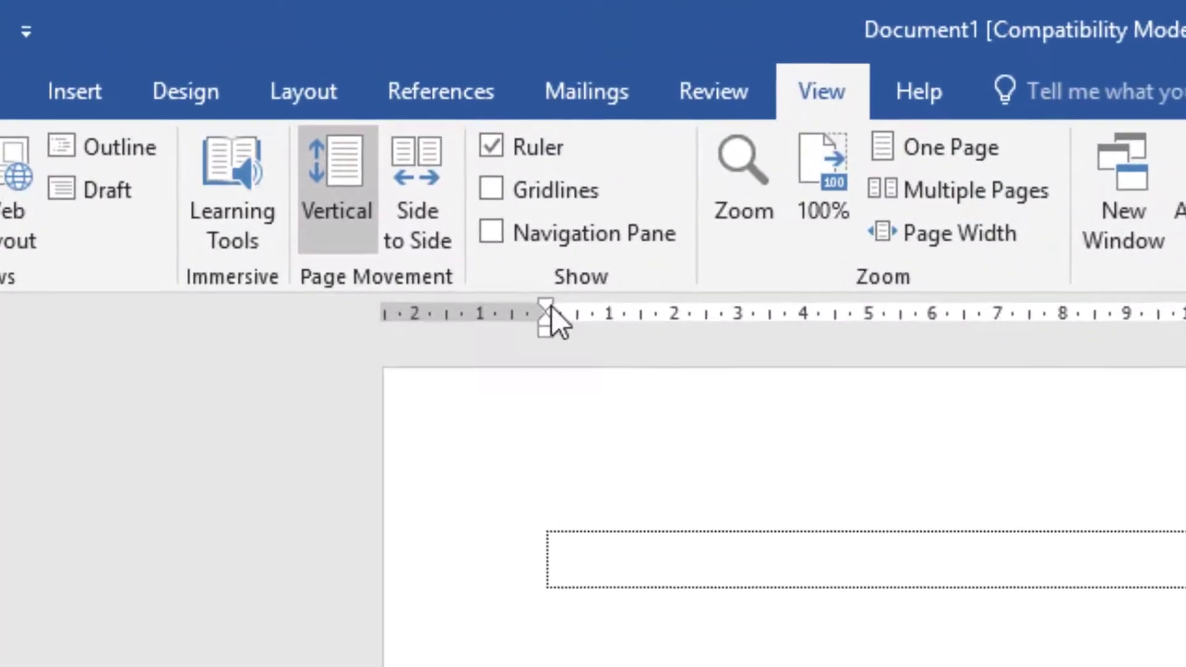
{"action": "mouse_move", "coordinate": [549, 302]}
{"action": "left_mouse_down"}
{"action": "mouse_move", "coordinate": [615, 313]}
{"action": "mouse_move", "coordinate": [555, 327]}
{"action": "mouse_move", "coordinate": [578, 331]}
{"action": "left_mouse_up"}
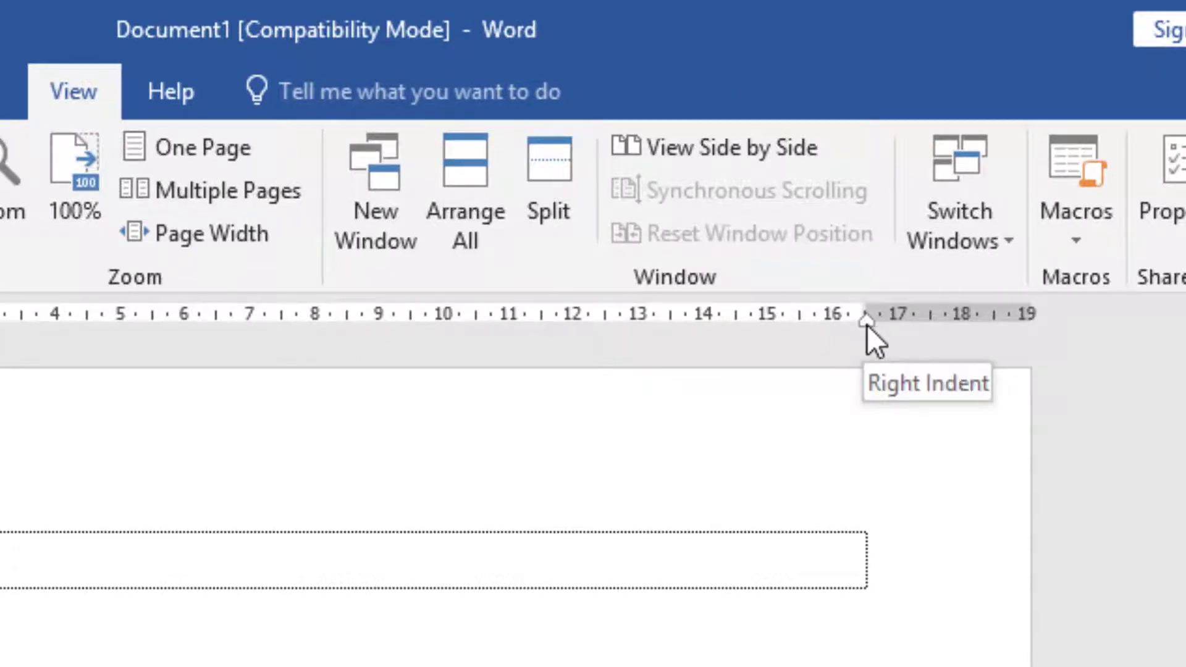
{"action": "mouse_move", "coordinate": [866, 325]}
{"action": "left_mouse_down"}
{"action": "mouse_move", "coordinate": [783, 331]}
{"action": "mouse_move", "coordinate": [865, 347]}
{"action": "left_mouse_up"}
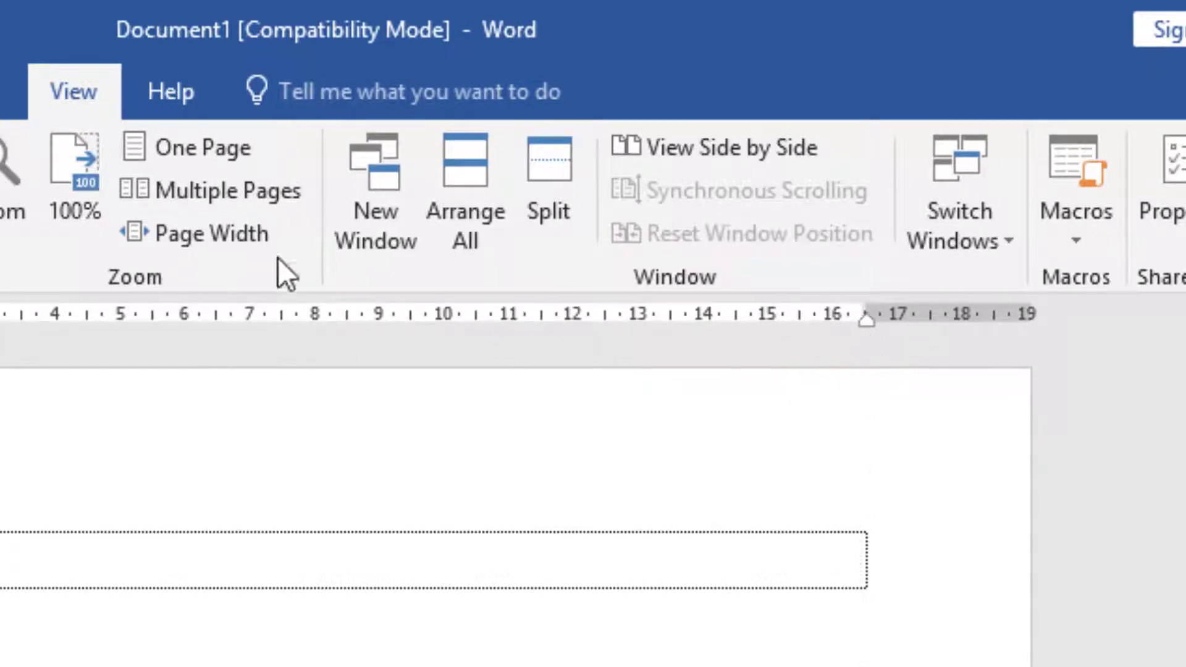
{"action": "key", "text": "alt+h"}
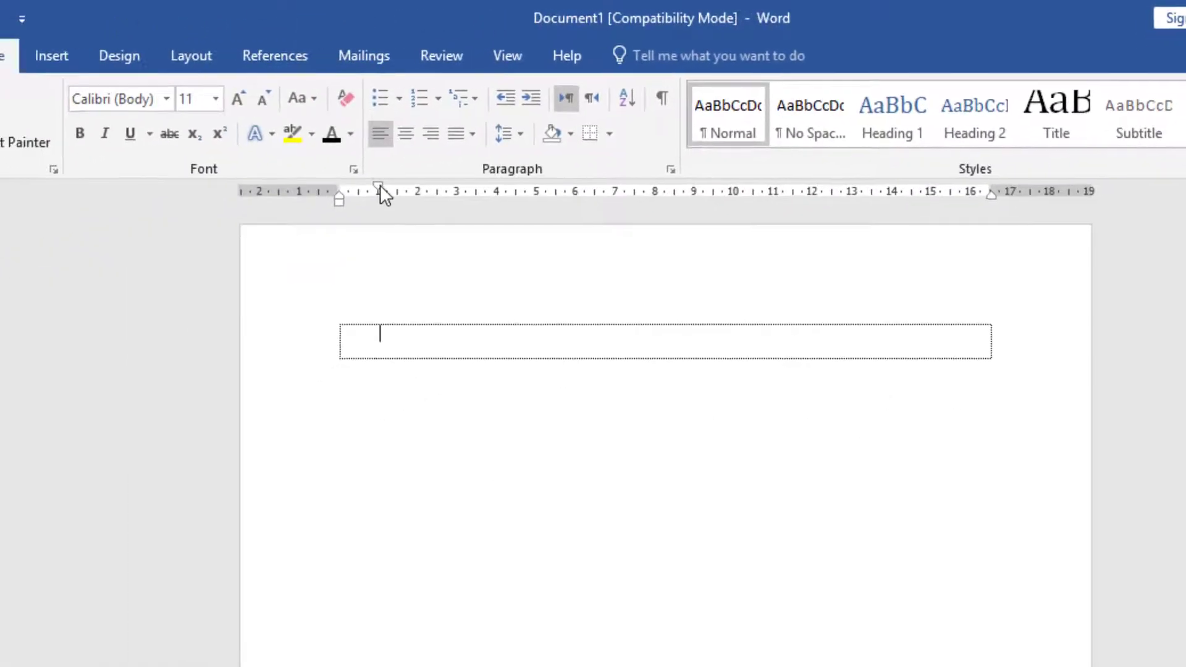
{"action": "left_click_drag", "start_coordinate": [380, 185], "coordinate": [340, 193]}
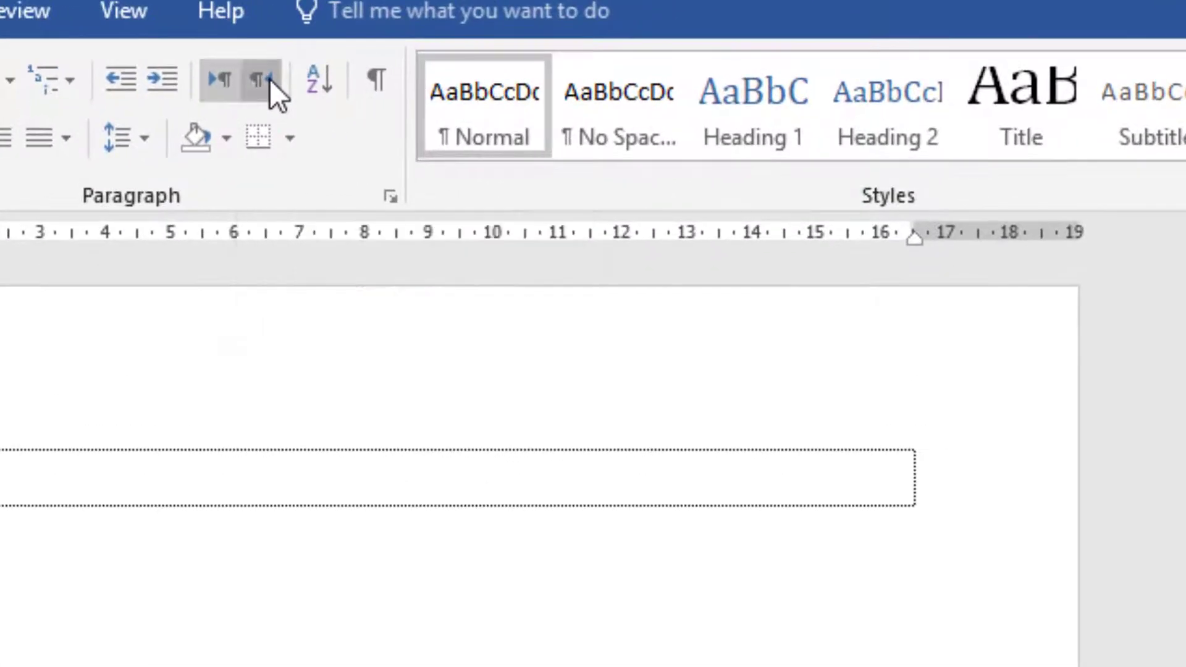
Step: Switch the empty paragraph to right-to-left direction and try a first-line indent of about 1.5 cm
{"action": "left_click", "coordinate": [262, 79]}
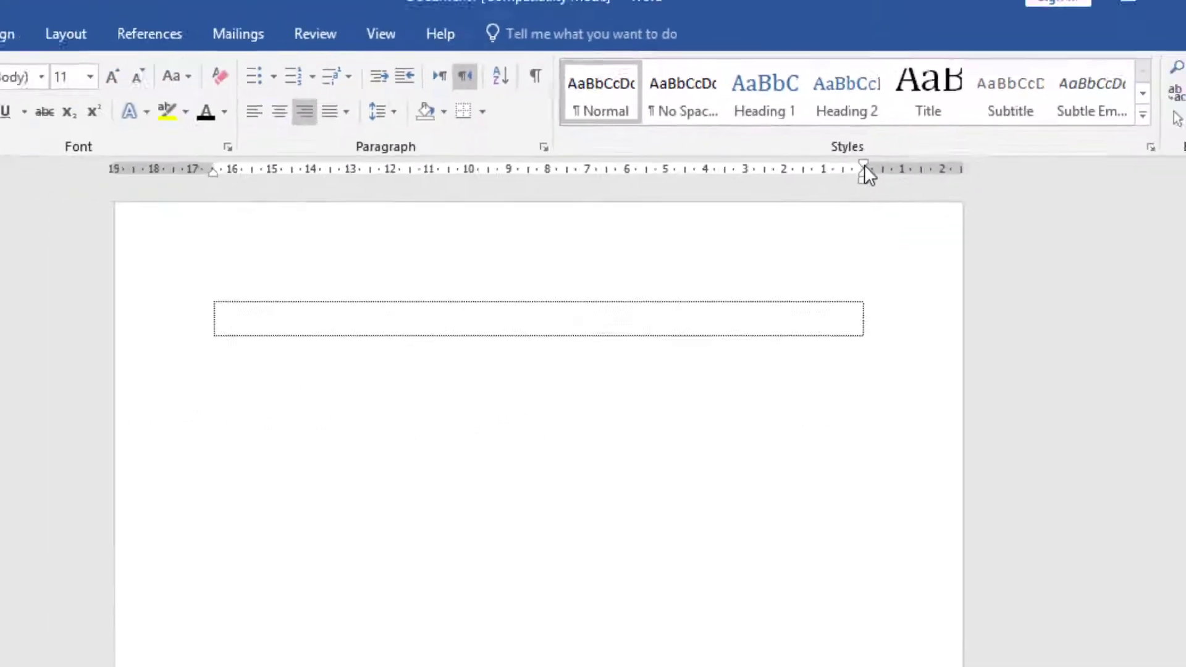
{"action": "left_click_drag", "start_coordinate": [845, 143], "coordinate": [798, 146]}
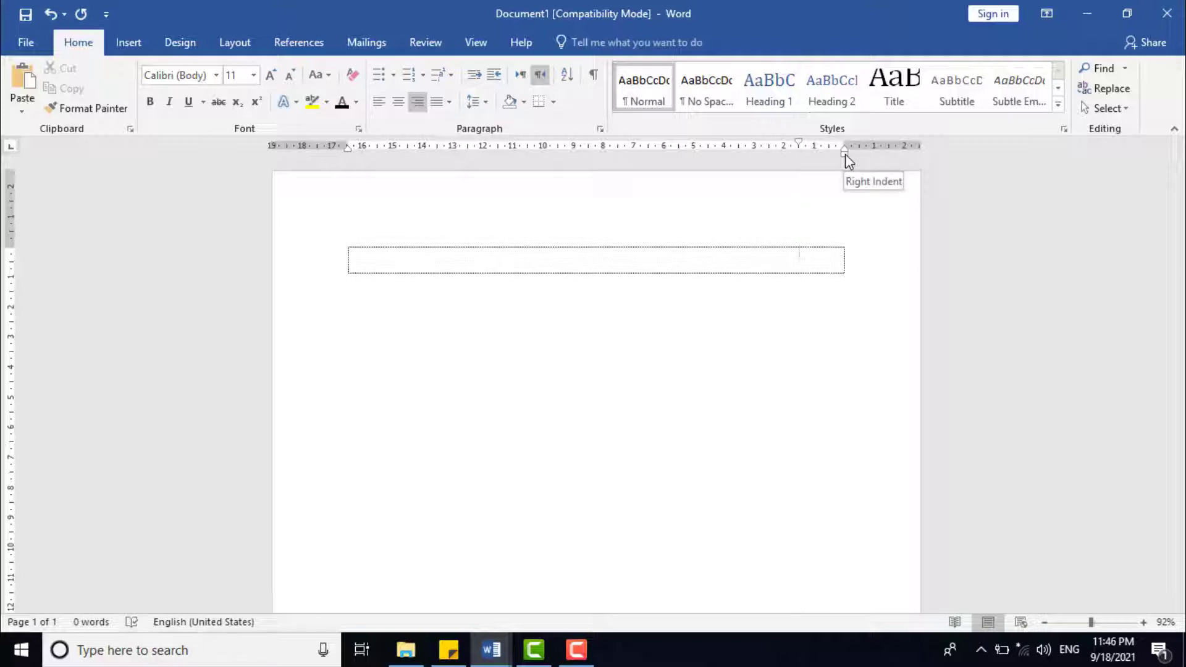
{"action": "left_click_drag", "start_coordinate": [800, 144], "coordinate": [835, 146]}
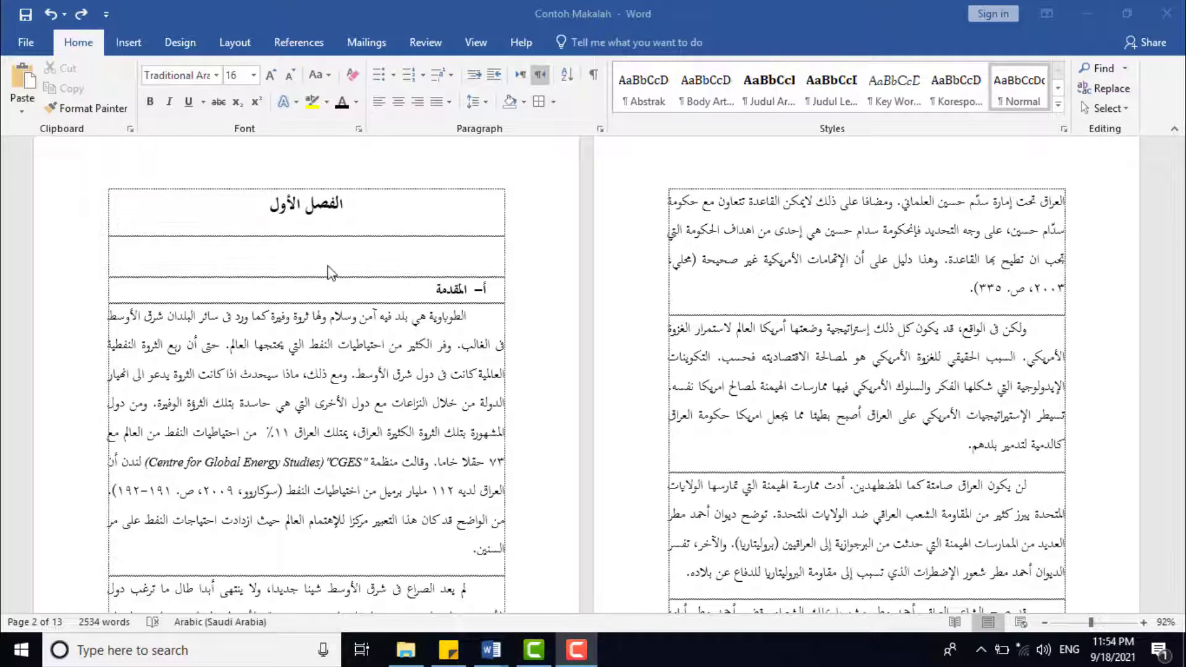
Step: Display the ruler in the Contoh Makalah document and check the first-line indent of the first paragraph under المقدمة
{"action": "scroll", "coordinate": [482, 315], "scroll_direction": "down", "scroll_amount": 1}
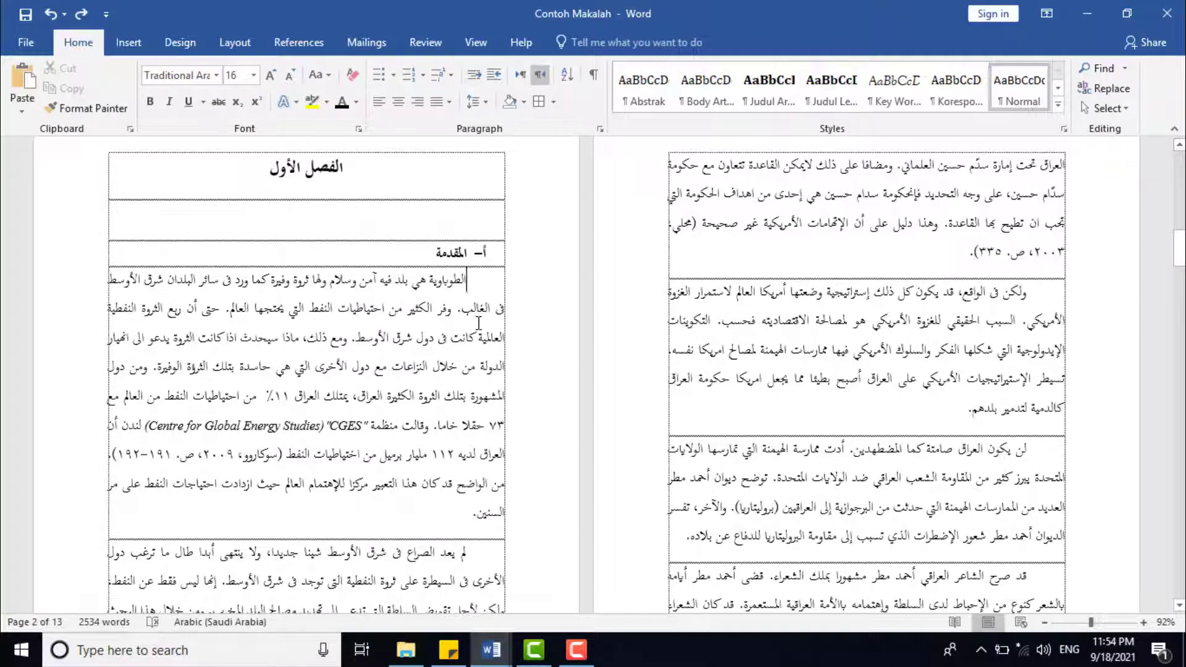
{"action": "left_click", "coordinate": [473, 43]}
{"action": "left_click", "coordinate": [331, 72]}
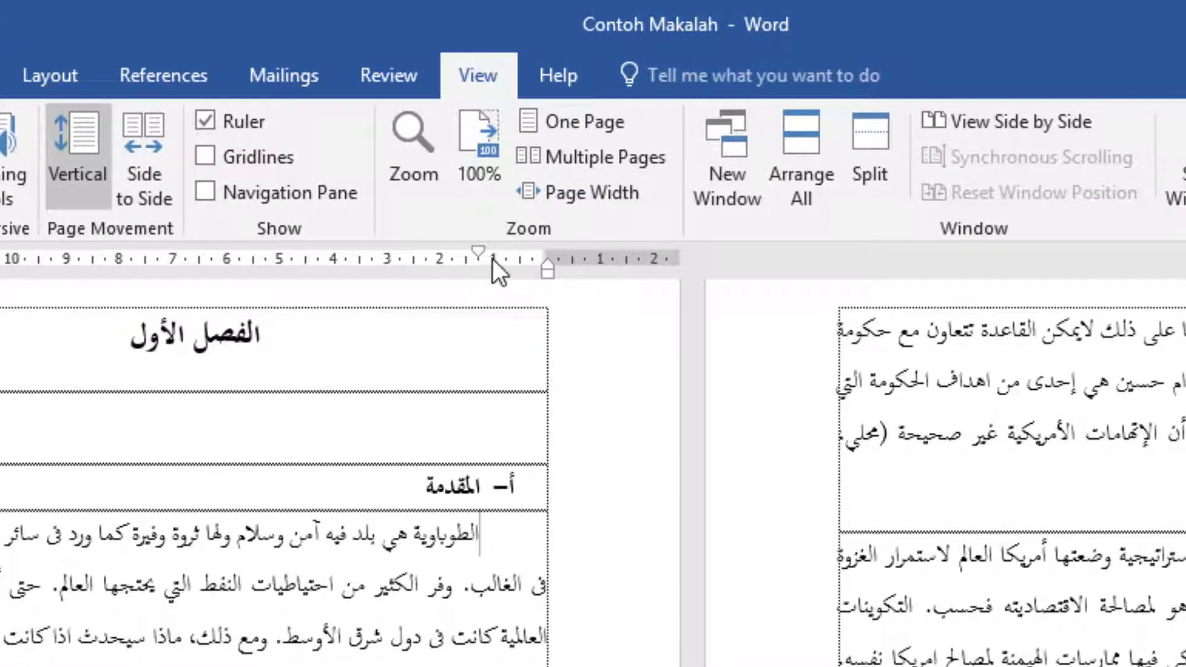
{"action": "left_click_drag", "start_coordinate": [480, 252], "coordinate": [480, 253]}
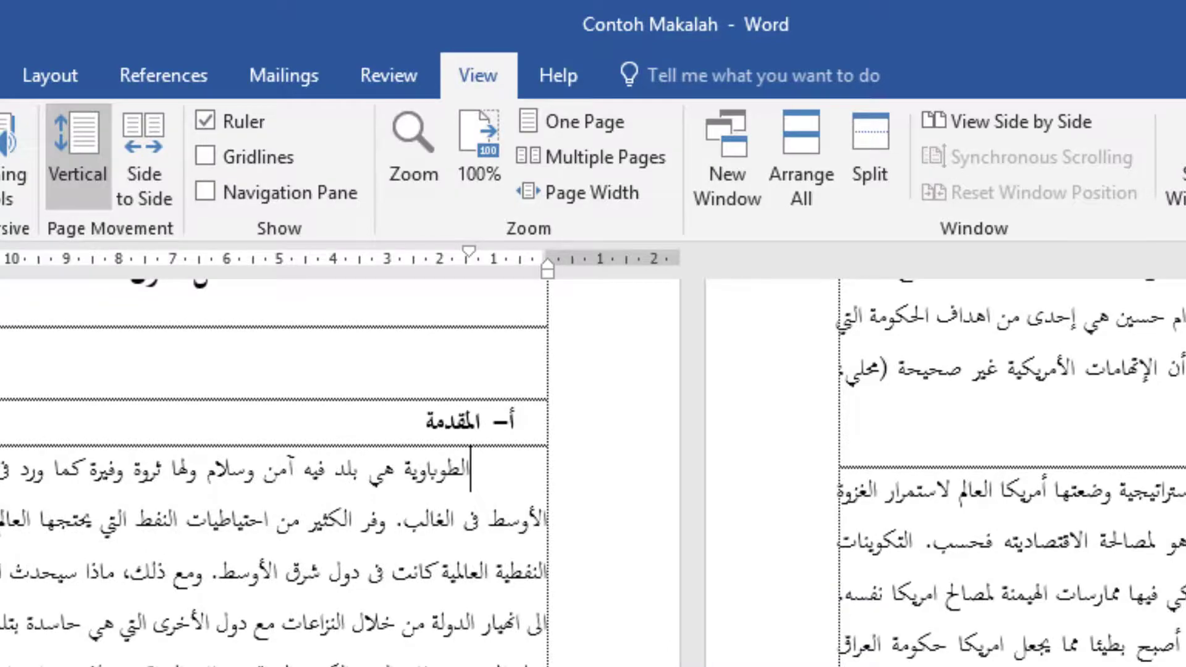
Step: Examine the hanging indent of the second Arabic reference under the المراجع والمصادر heading
{"action": "scroll", "coordinate": [593, 473], "scroll_direction": "down", "scroll_amount": 1}
{"action": "scroll", "coordinate": [593, 473], "scroll_direction": "down", "scroll_amount": 20}
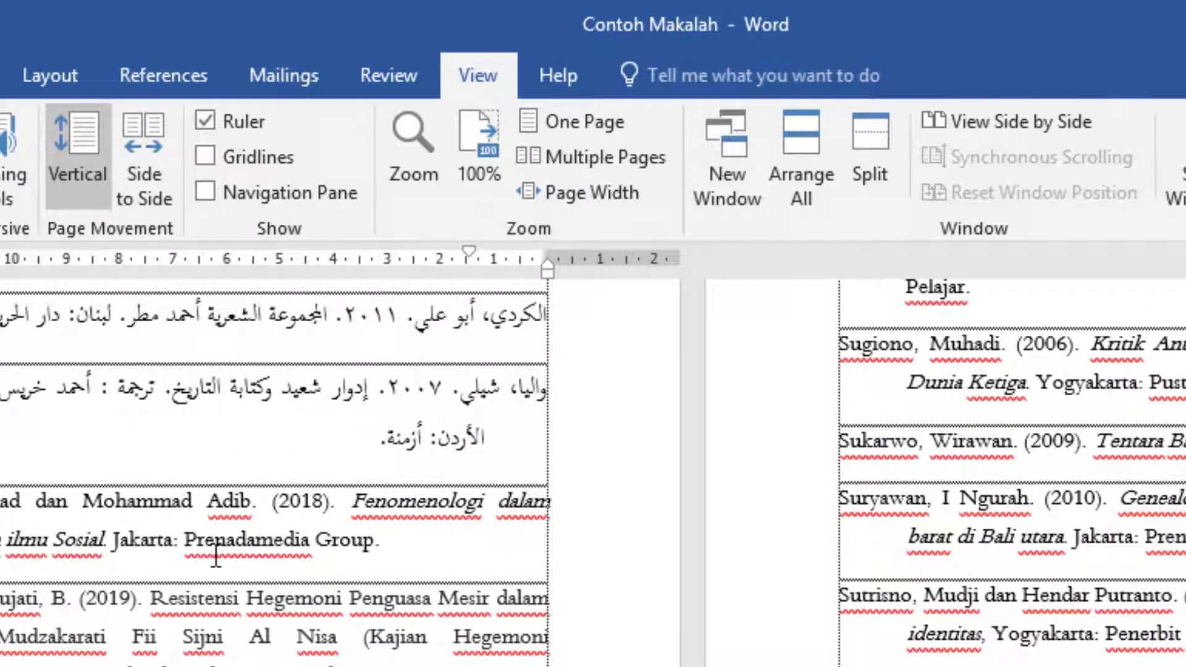
{"action": "scroll", "coordinate": [241, 470], "scroll_direction": "up", "scroll_amount": 2}
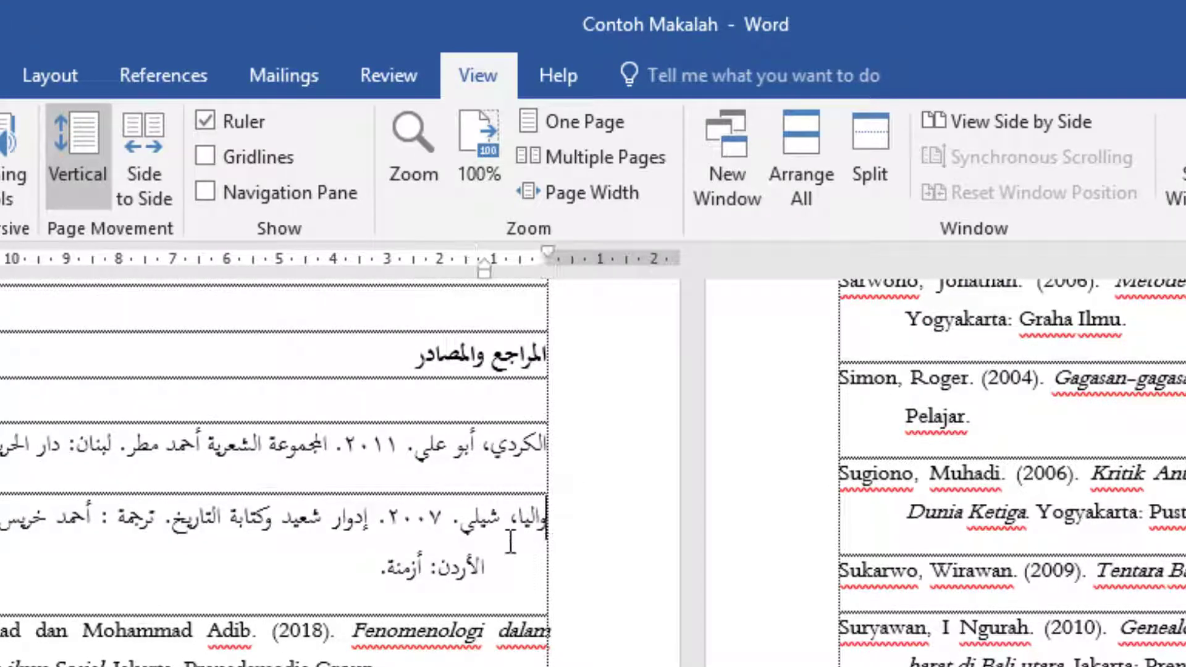
{"action": "triple_click", "coordinate": [350, 586]}
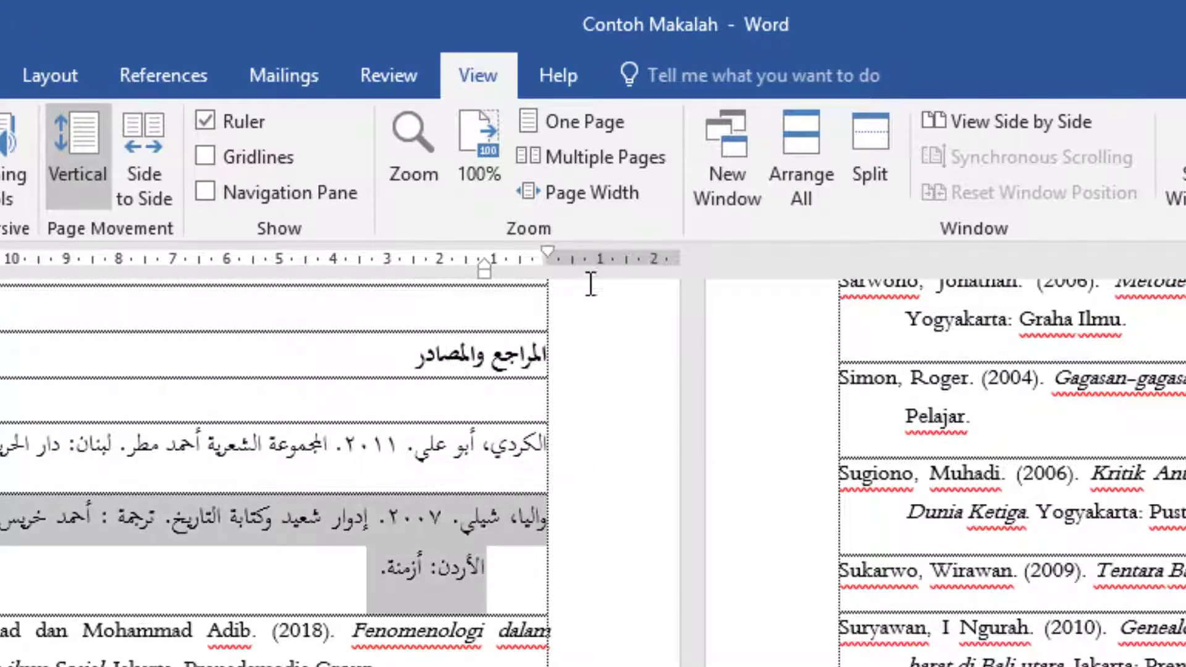
{"action": "left_click", "coordinate": [453, 525]}
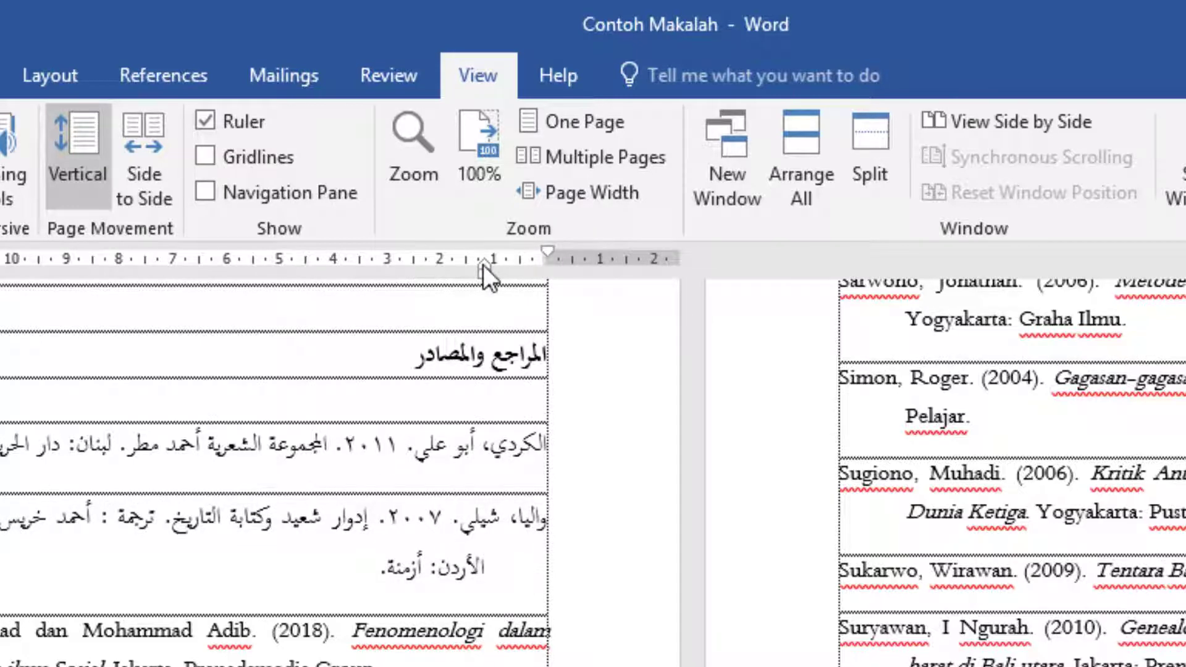
{"action": "left_click_drag", "start_coordinate": [483, 264], "coordinate": [484, 264]}
{"action": "left_click", "coordinate": [549, 516]}
{"action": "triple_click", "coordinate": [487, 554]}
{"action": "left_click", "coordinate": [487, 554]}
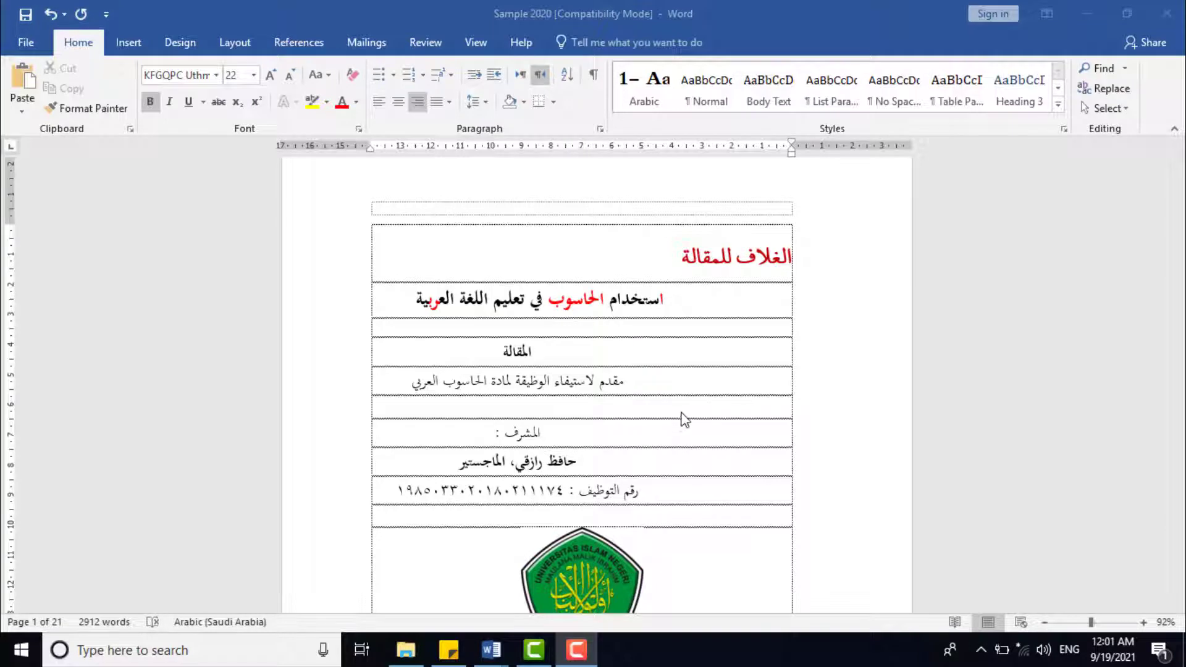
Step: Try centre and left alignment on the red heading الغلاف للمقالة in Sample 2020, and restore its right alignment
{"action": "left_click", "coordinate": [665, 300]}
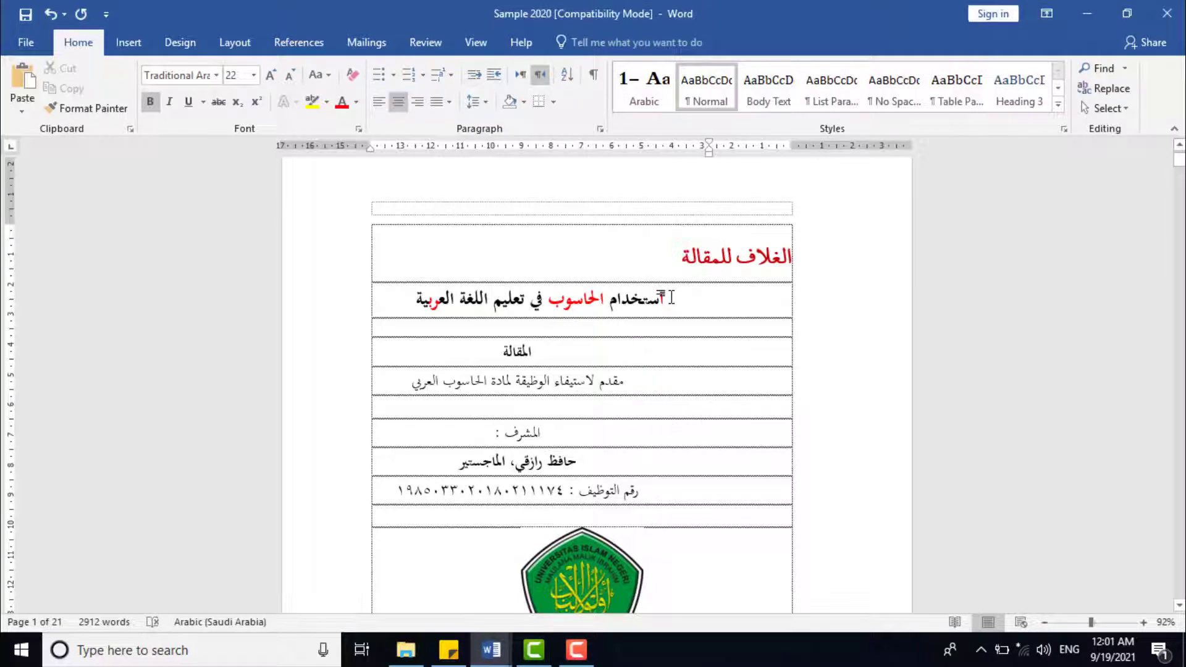
{"action": "triple_click", "coordinate": [732, 259]}
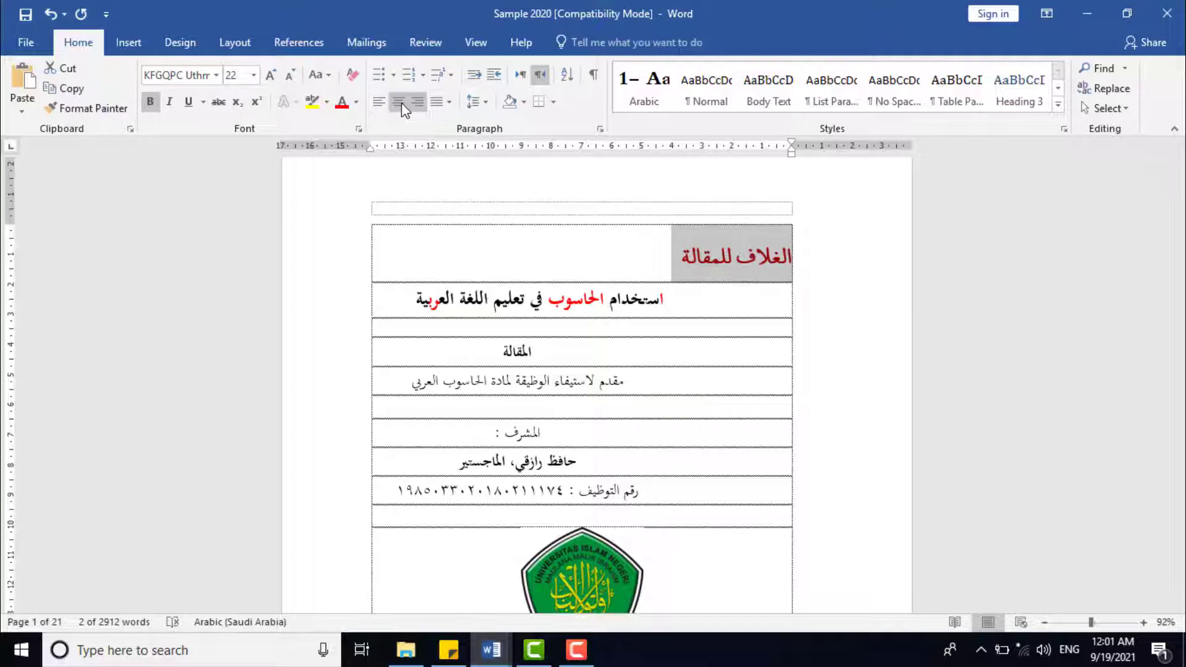
{"action": "left_click", "coordinate": [399, 102]}
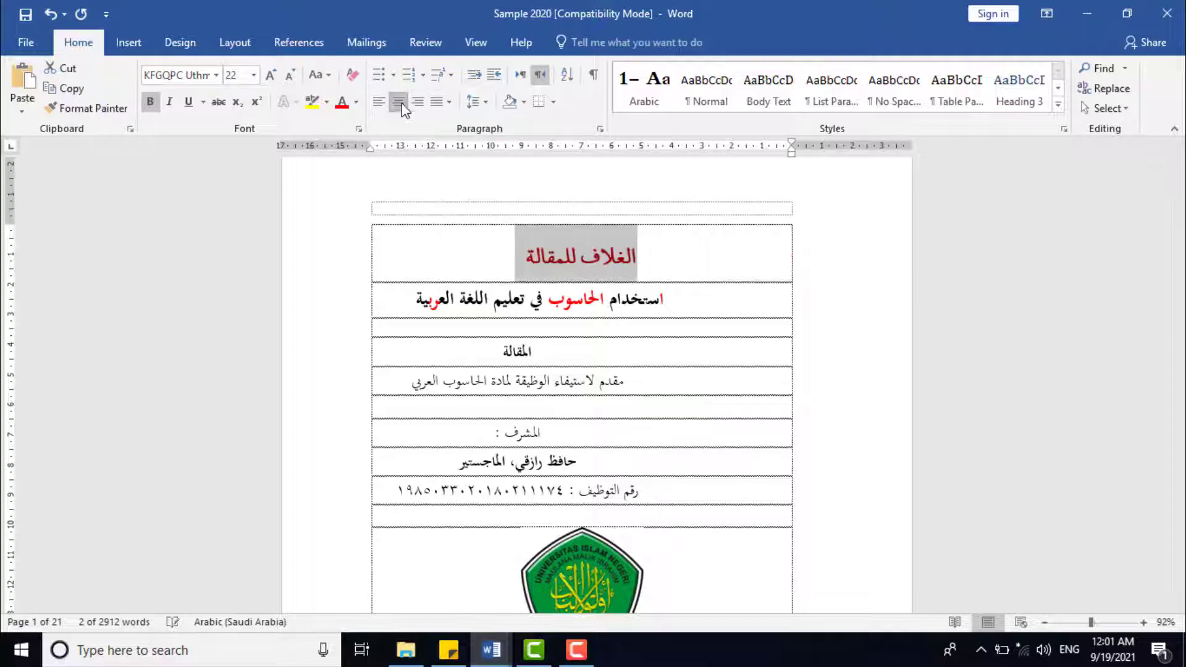
{"action": "left_click", "coordinate": [535, 263]}
{"action": "triple_click", "coordinate": [637, 259]}
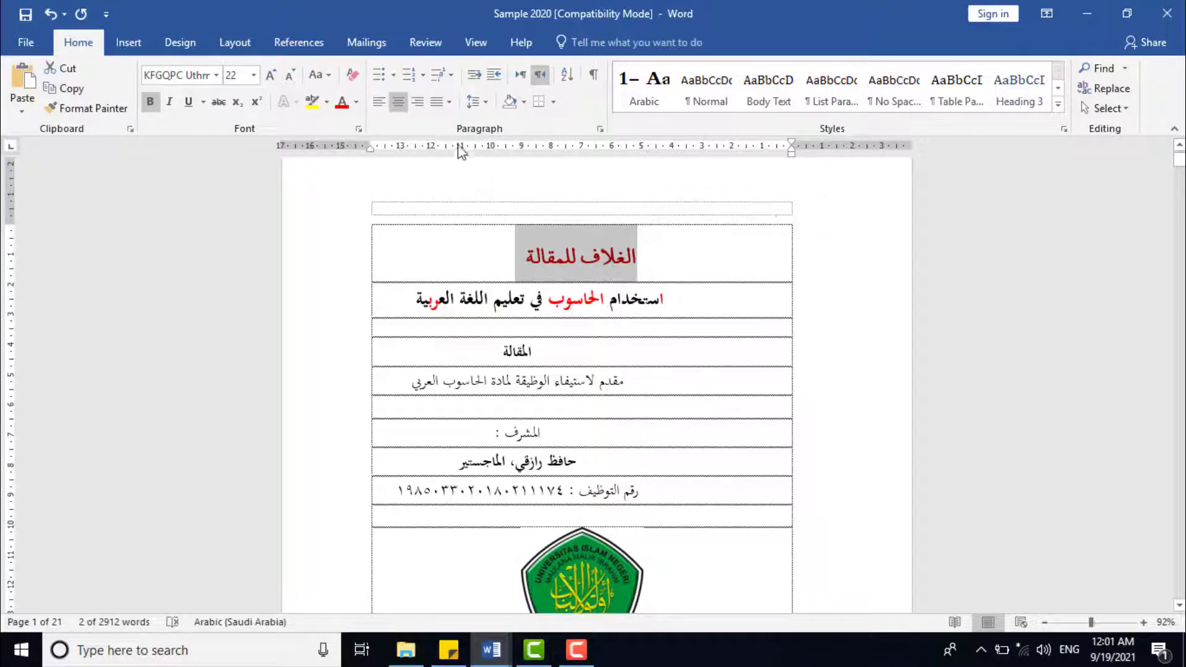
{"action": "left_click", "coordinate": [379, 102]}
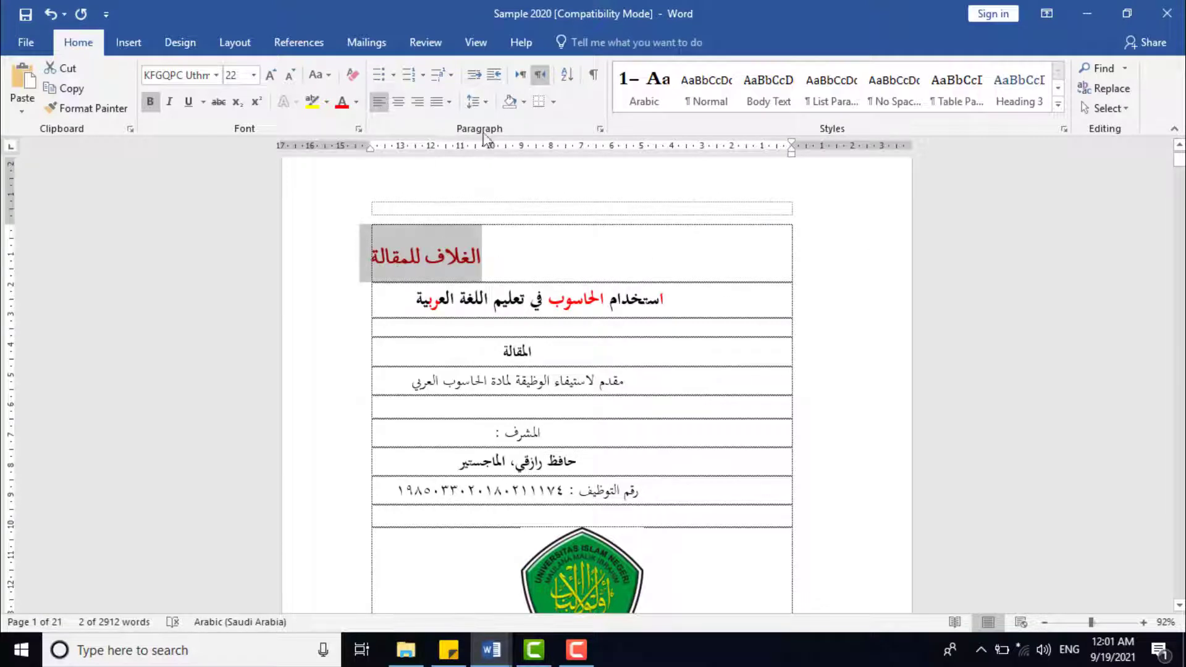
{"action": "left_click", "coordinate": [418, 102]}
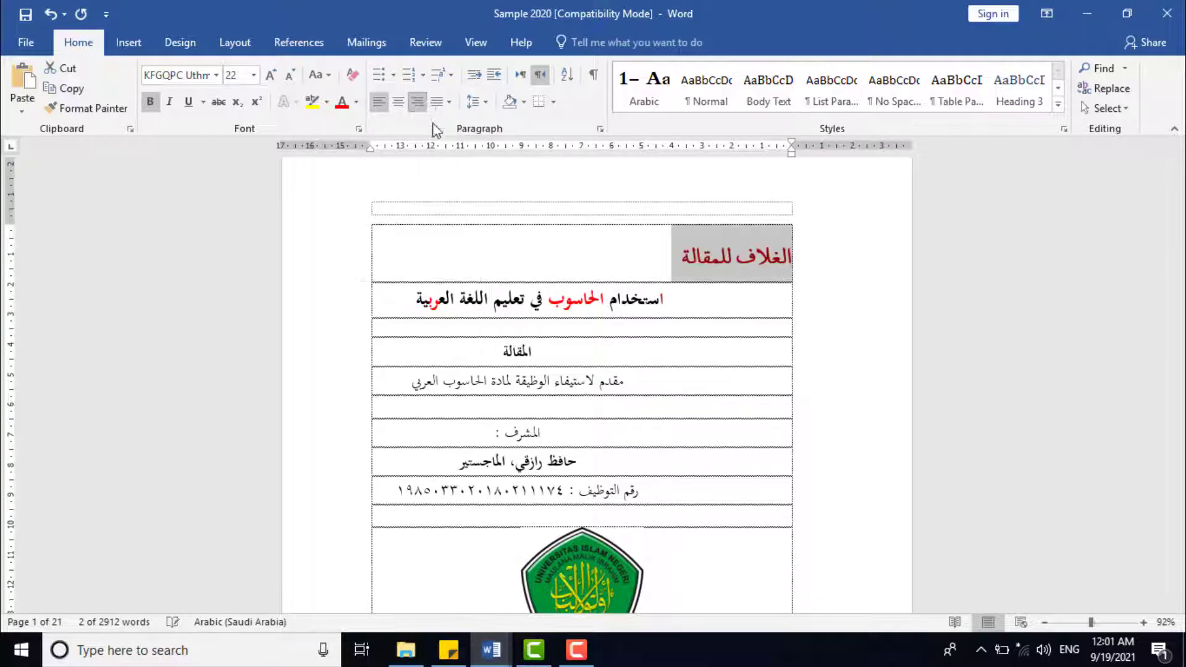
Step: Try to centre the title line استخدام الحاسوب في تعليم اللغة العربية using paragraph alignment alone
{"action": "left_click", "coordinate": [664, 301]}
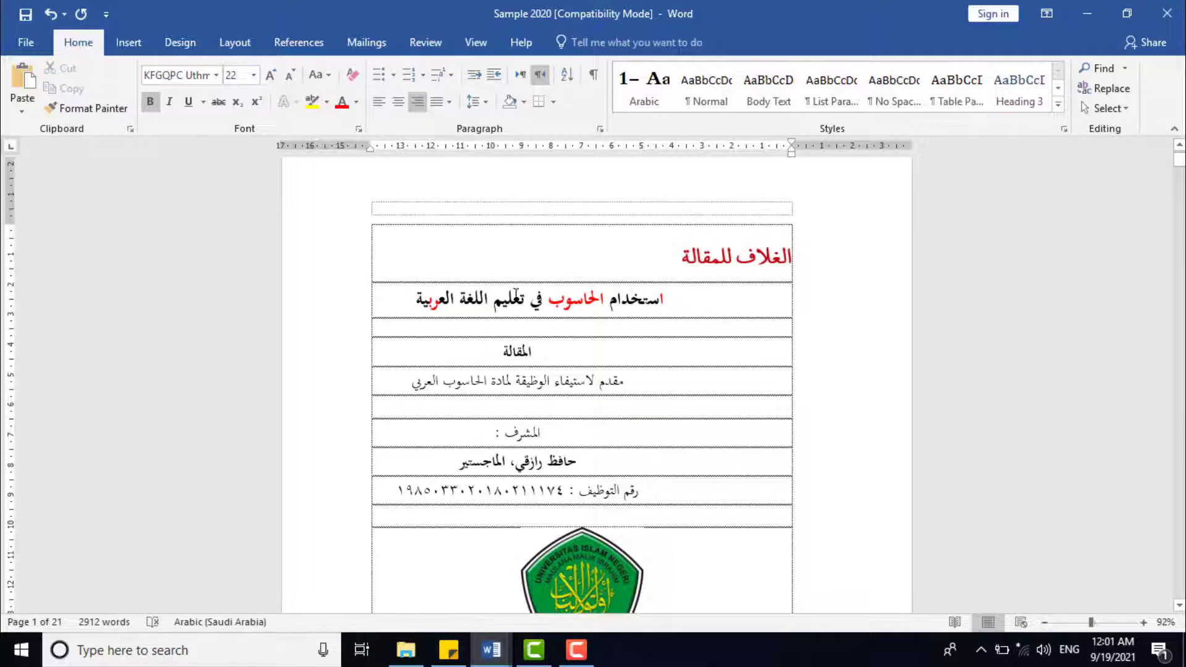
{"action": "left_click_drag", "start_coordinate": [664, 301], "coordinate": [413, 303]}
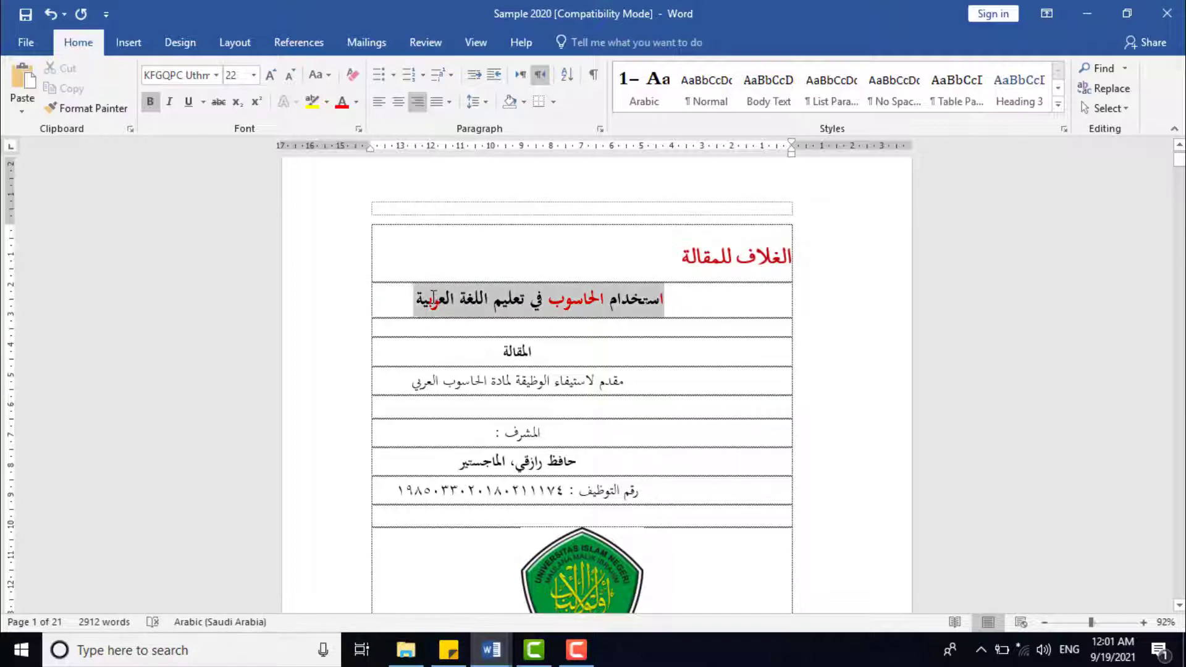
{"action": "left_click", "coordinate": [400, 105]}
{"action": "left_click", "coordinate": [400, 103]}
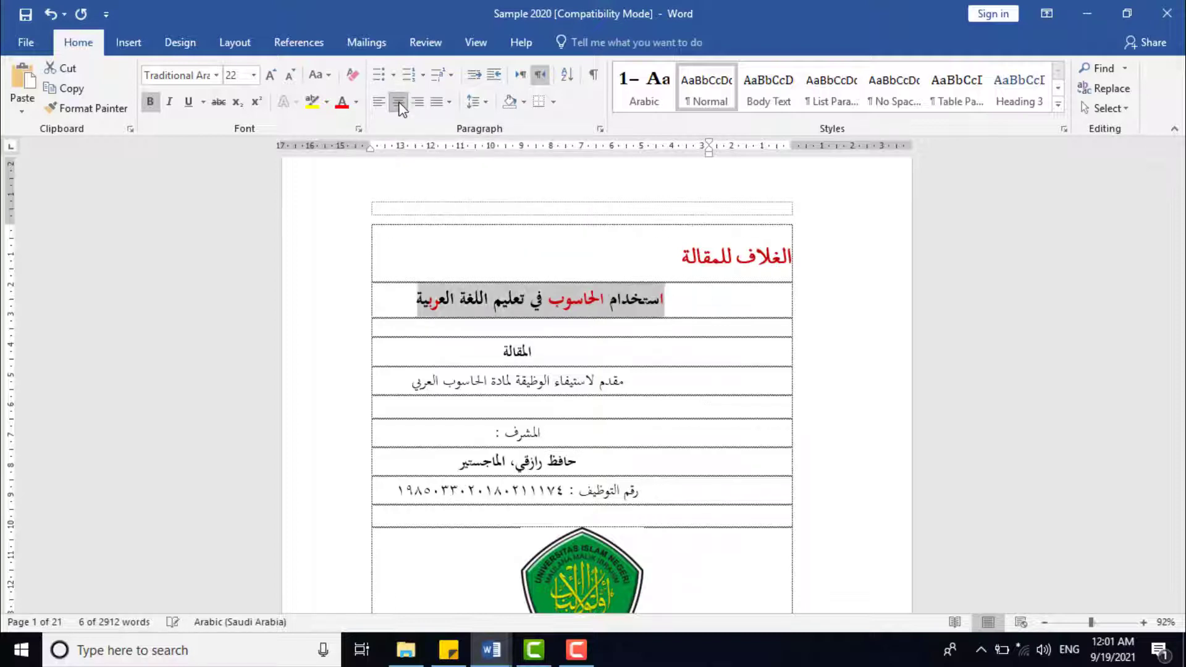
{"action": "left_click", "coordinate": [411, 103]}
{"action": "left_click", "coordinate": [447, 296]}
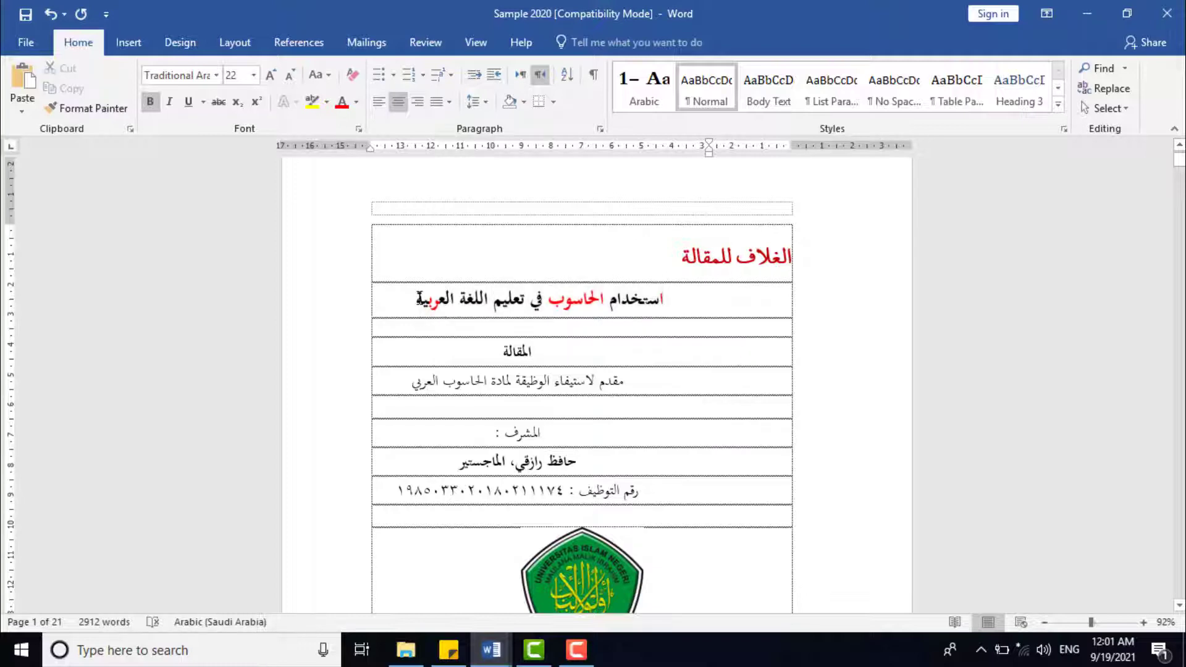
Step: Move the right indent of the title line below the red heading to about 3.5 cm
{"action": "left_click_drag", "start_coordinate": [419, 299], "coordinate": [643, 315]}
{"action": "left_click", "coordinate": [643, 315]}
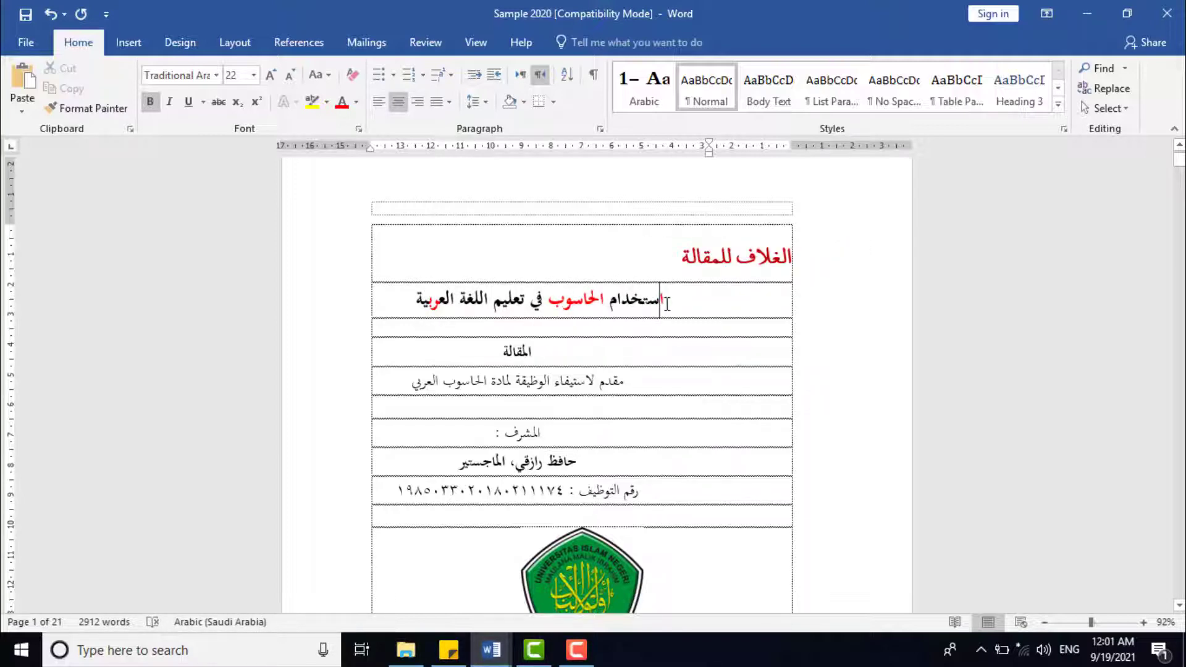
{"action": "left_click_drag", "start_coordinate": [663, 300], "coordinate": [432, 301]}
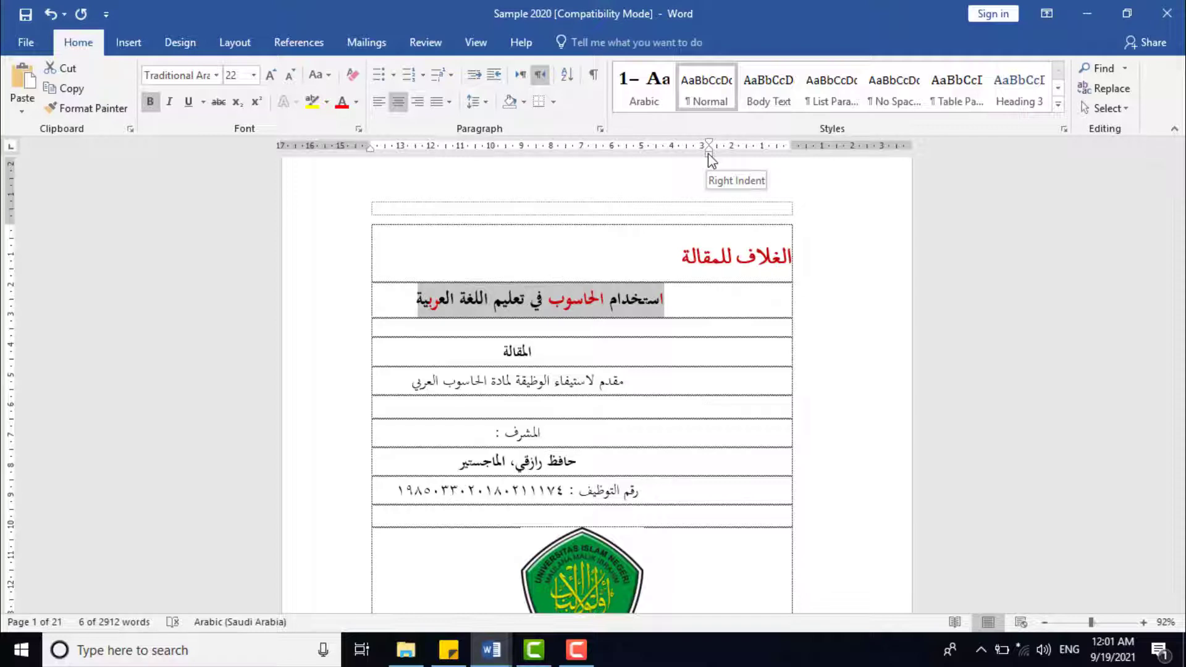
{"action": "left_click", "coordinate": [603, 296]}
{"action": "left_click", "coordinate": [666, 299]}
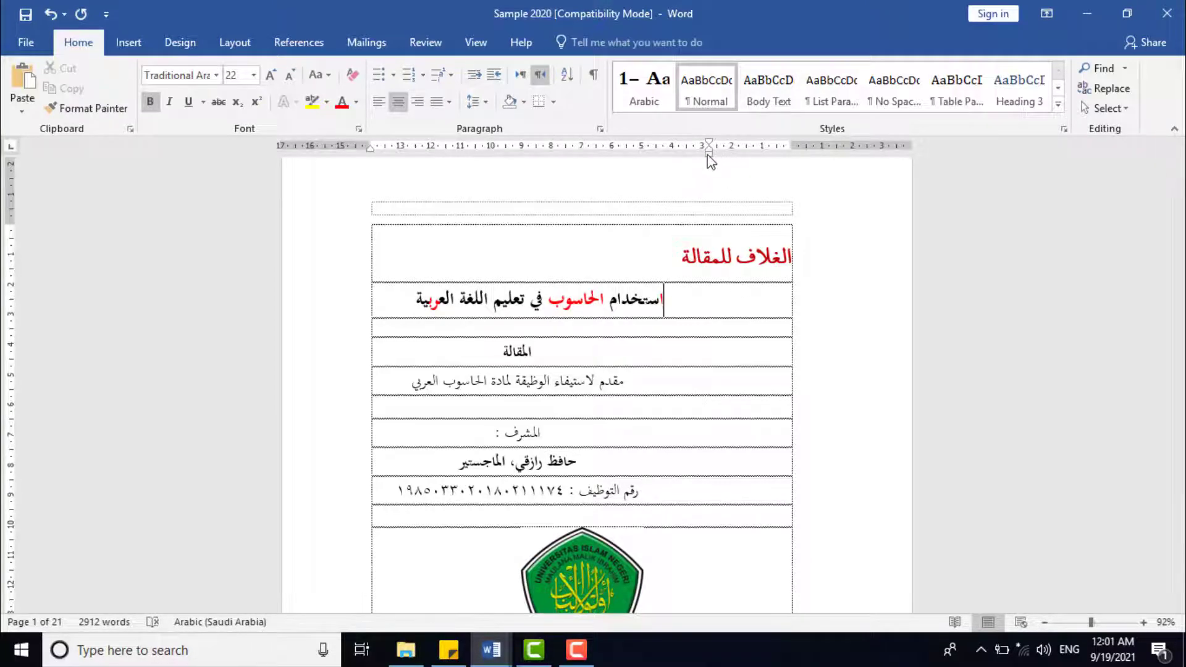
{"action": "mouse_move", "coordinate": [710, 156]}
{"action": "left_mouse_down"}
{"action": "mouse_move", "coordinate": [789, 175]}
{"action": "mouse_move", "coordinate": [686, 179]}
{"action": "left_mouse_up"}
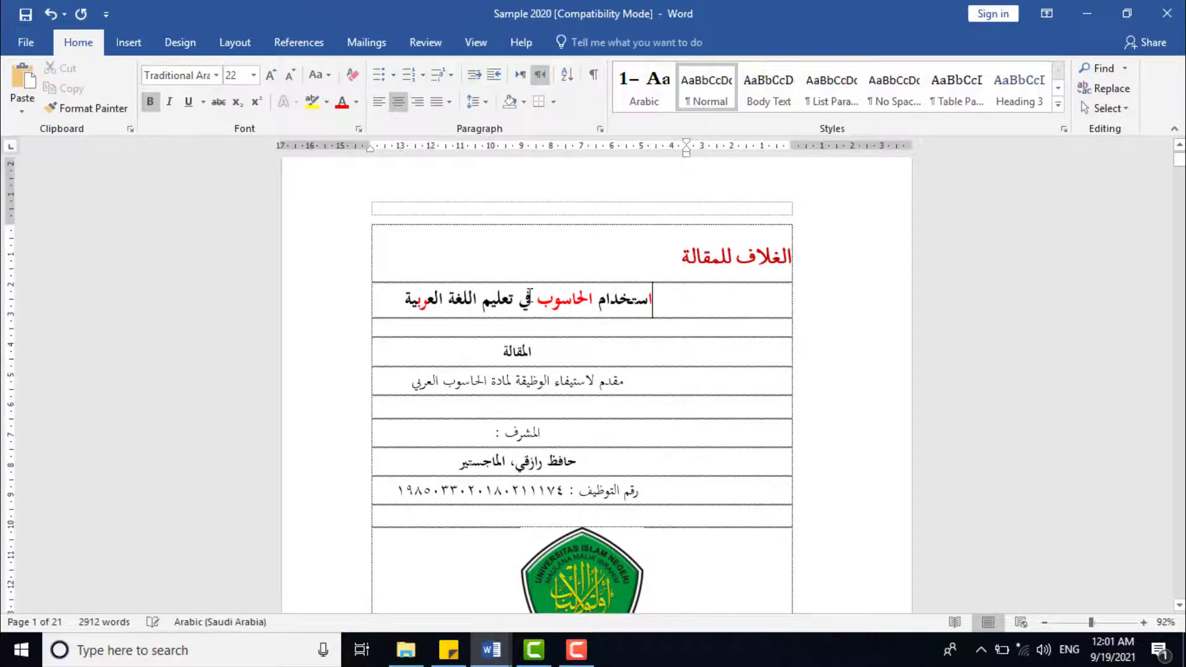
Step: Reset the title line's right indent to 0 cm and apply centre alignment to the line
{"action": "double_click", "coordinate": [528, 300]}
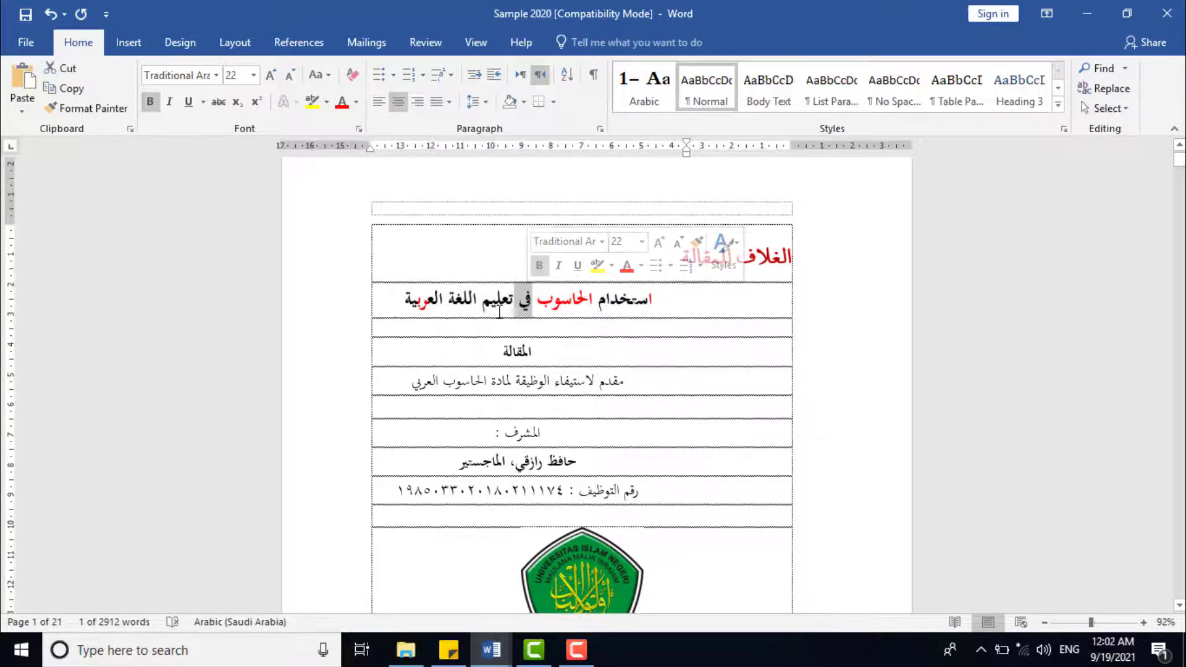
{"action": "double_click", "coordinate": [503, 312]}
{"action": "triple_click", "coordinate": [502, 312]}
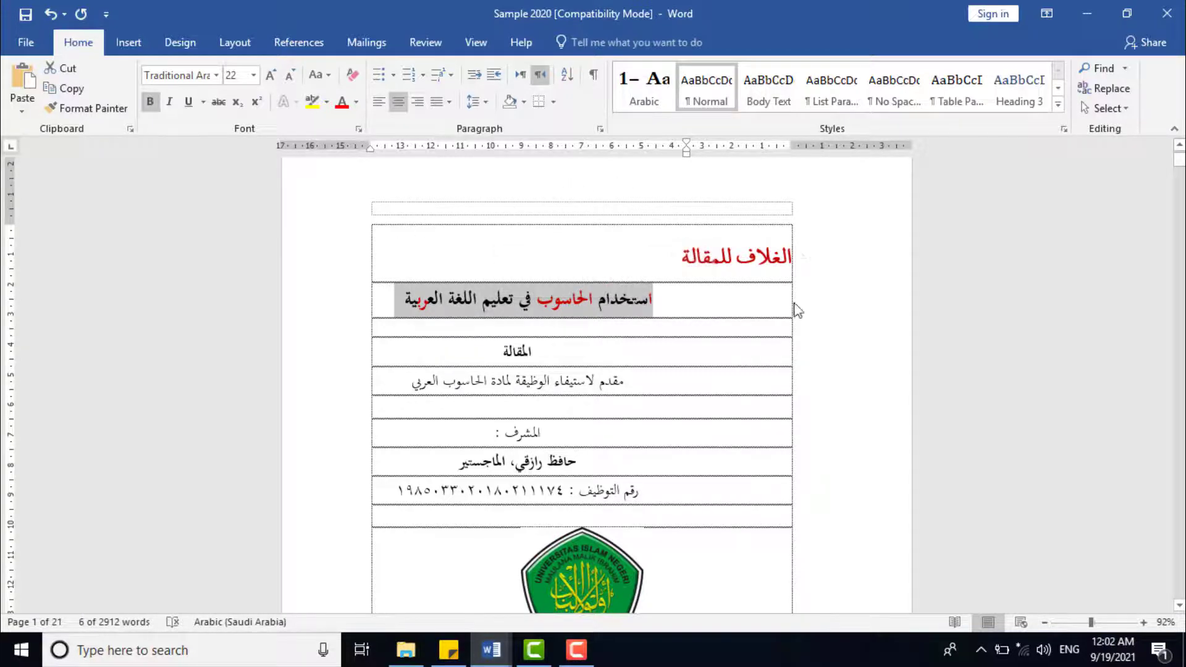
{"action": "left_click", "coordinate": [551, 296]}
{"action": "left_click", "coordinate": [653, 299]}
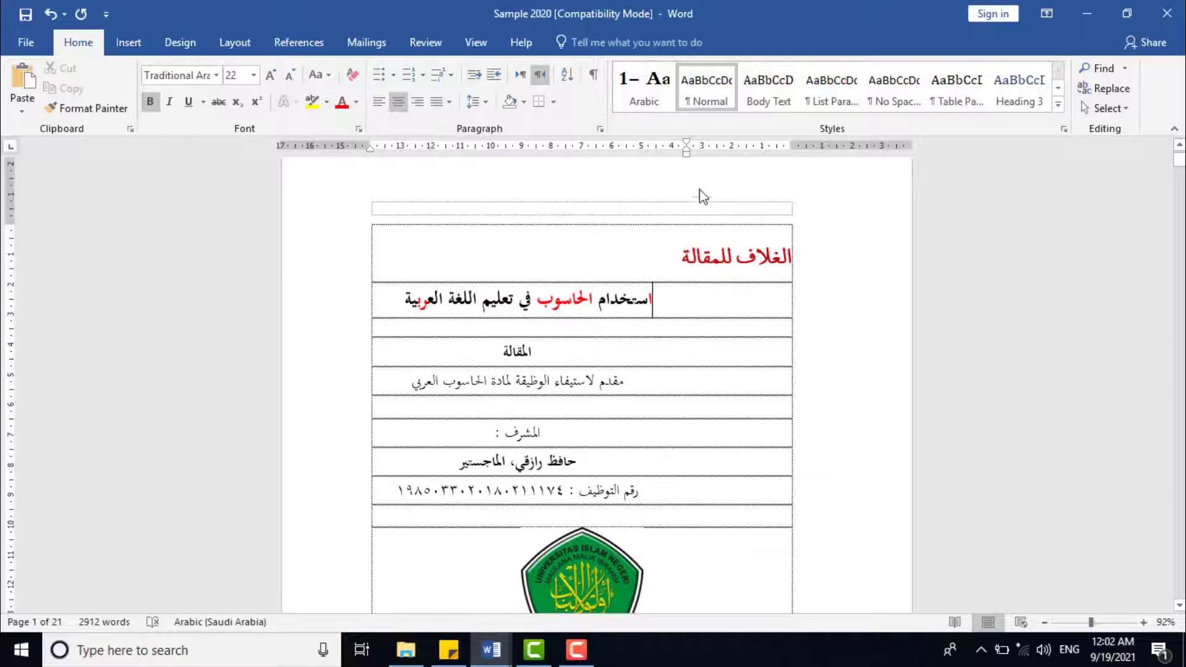
{"action": "left_click_drag", "start_coordinate": [689, 155], "coordinate": [793, 175]}
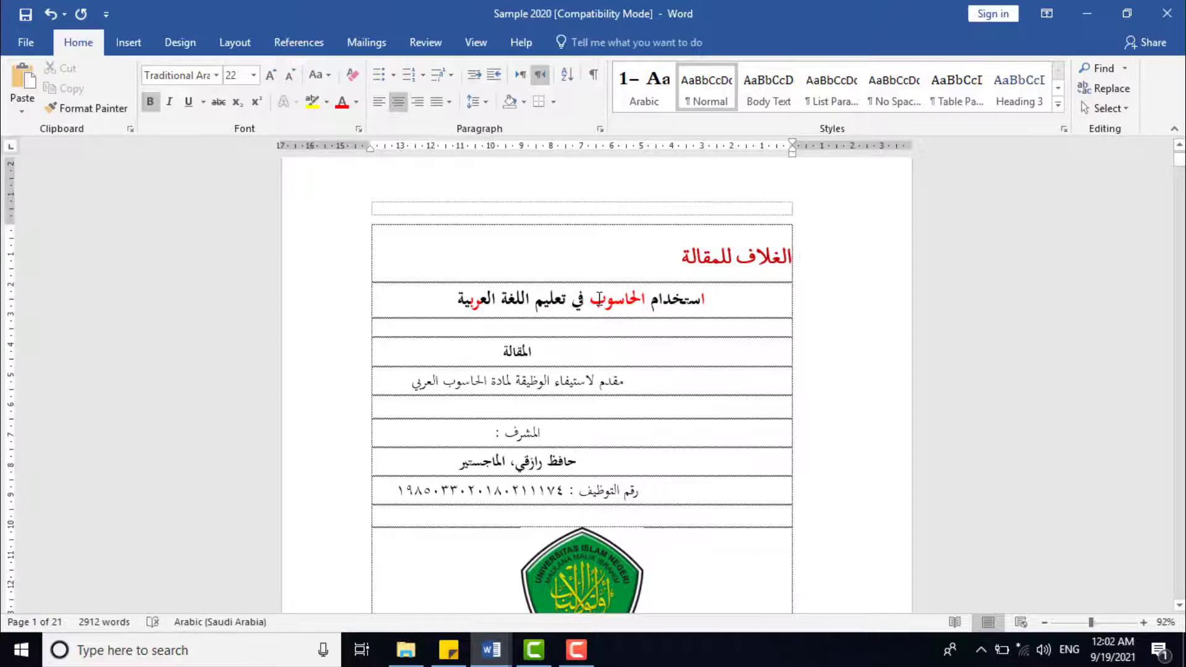
{"action": "triple_click", "coordinate": [598, 301]}
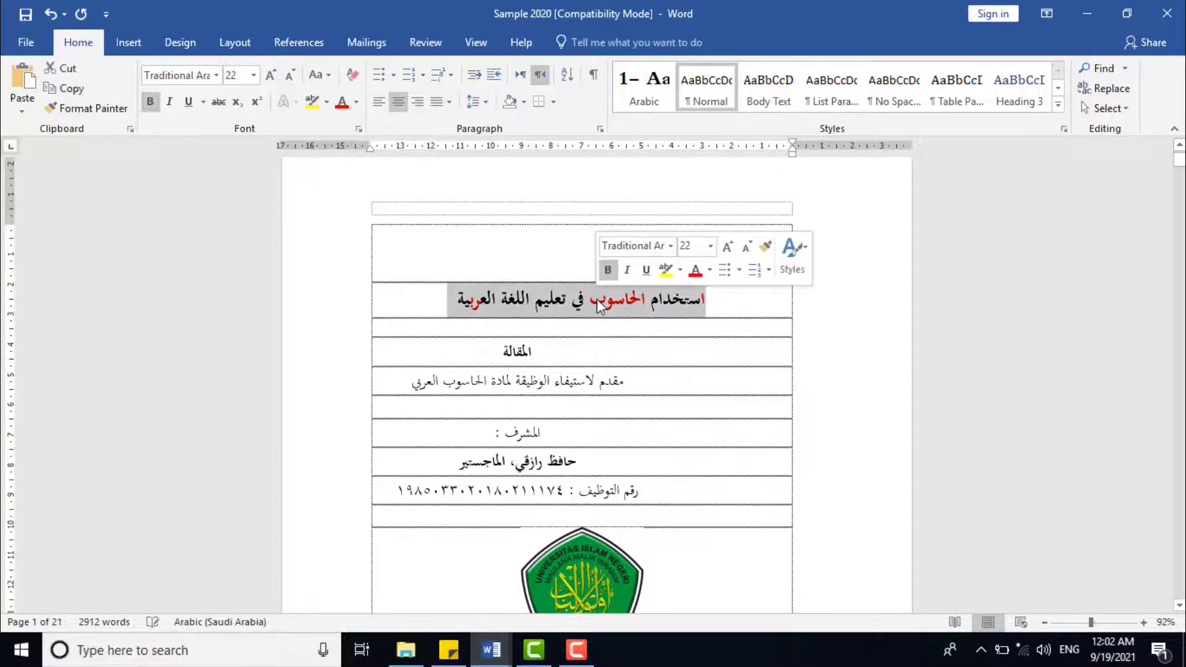
{"action": "left_click", "coordinate": [398, 101]}
{"action": "left_click", "coordinate": [399, 101]}
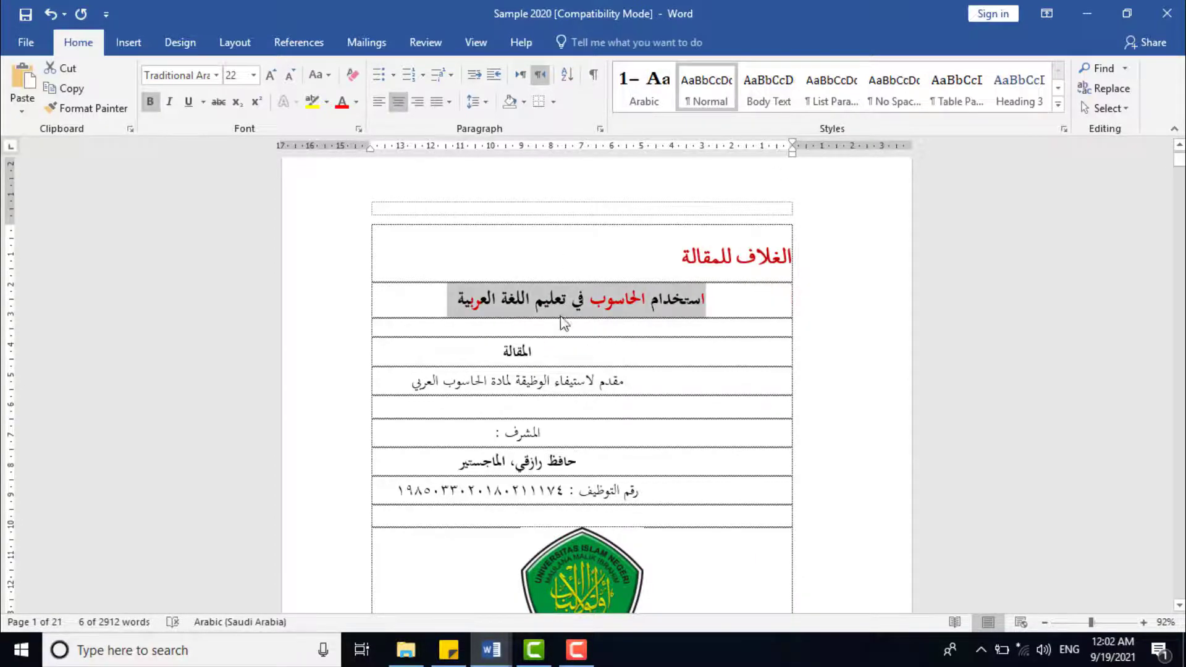
Step: Reset the right indent to 0 cm and apply centre alignment for the lines from المقالة down to the employee number
{"action": "left_click_drag", "start_coordinate": [543, 351], "coordinate": [420, 498]}
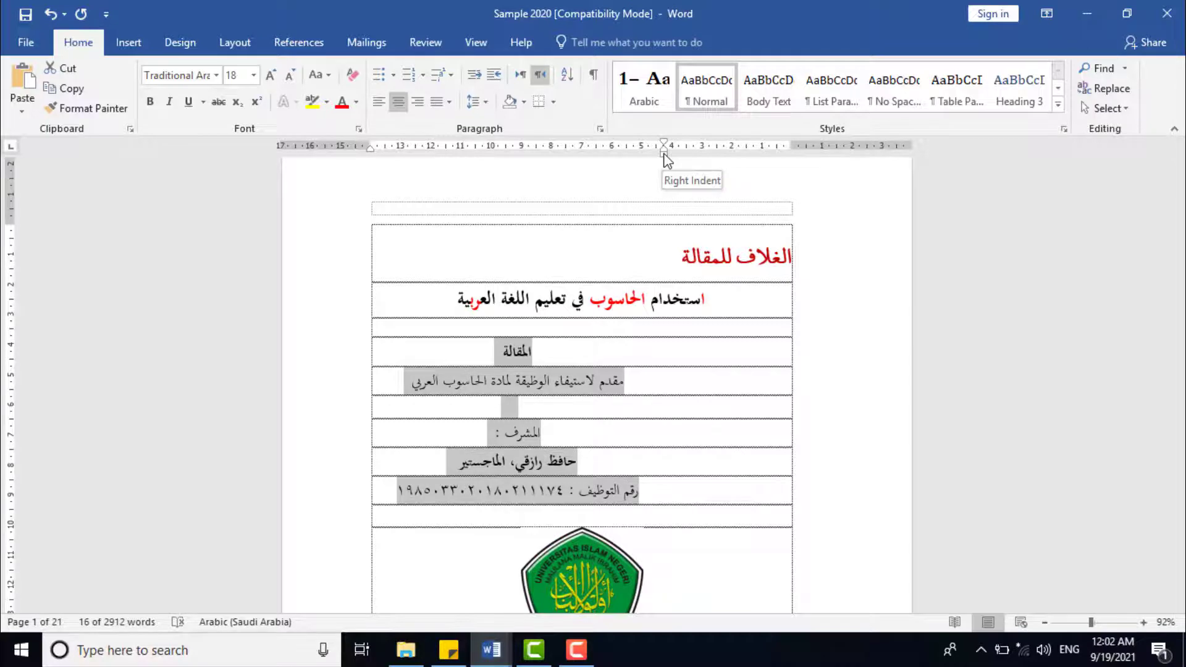
{"action": "left_click_drag", "start_coordinate": [666, 159], "coordinate": [794, 160]}
{"action": "left_click_drag", "start_coordinate": [674, 317], "coordinate": [449, 484]}
{"action": "left_click", "coordinate": [397, 103]}
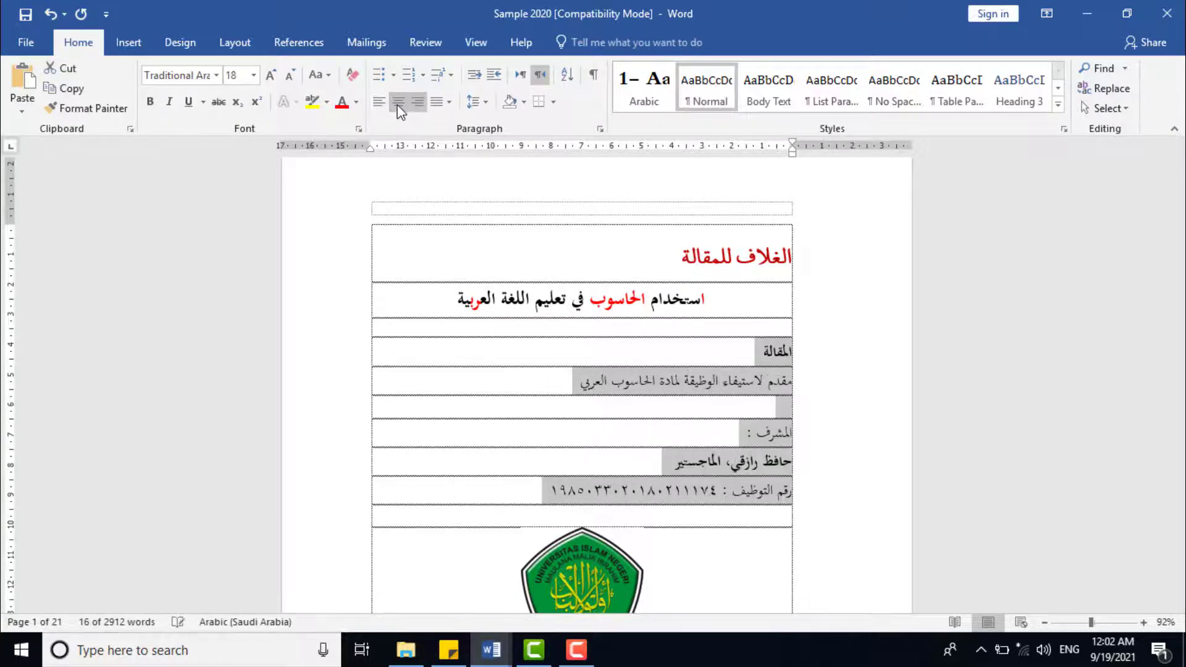
{"action": "left_click", "coordinate": [398, 104]}
Step: Move the university logo's right indent to about 4 cm and try to centre the logo using paragraph alignment alone
{"action": "scroll", "coordinate": [582, 351], "scroll_direction": "down", "scroll_amount": 4}
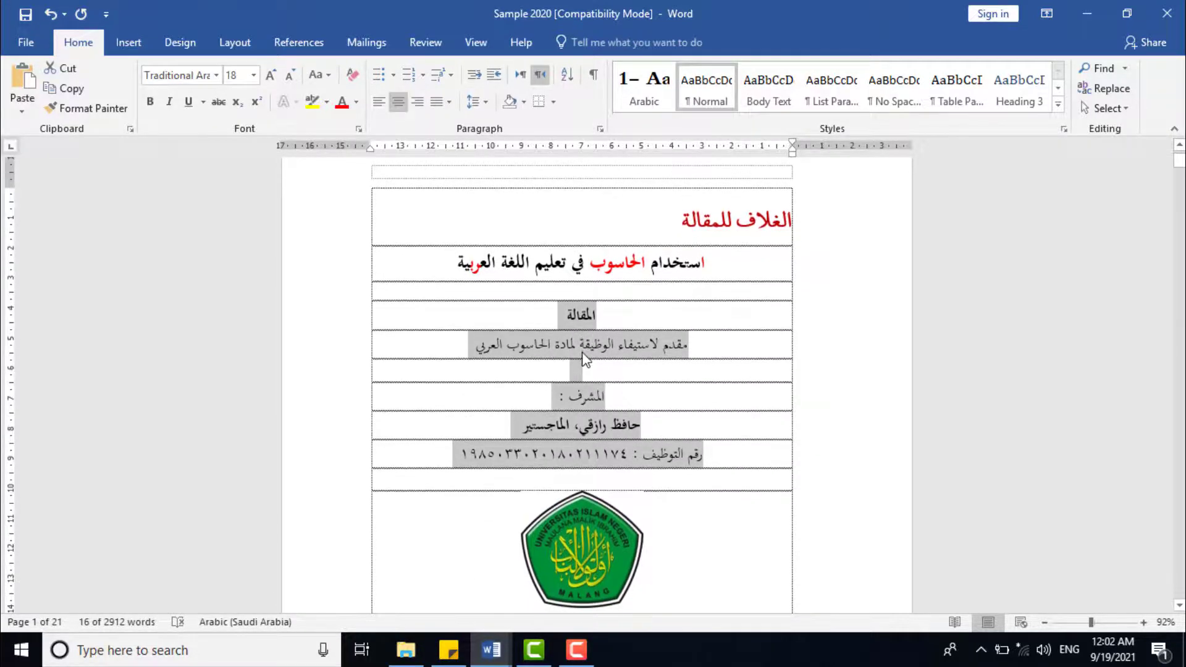
{"action": "left_click", "coordinate": [590, 434]}
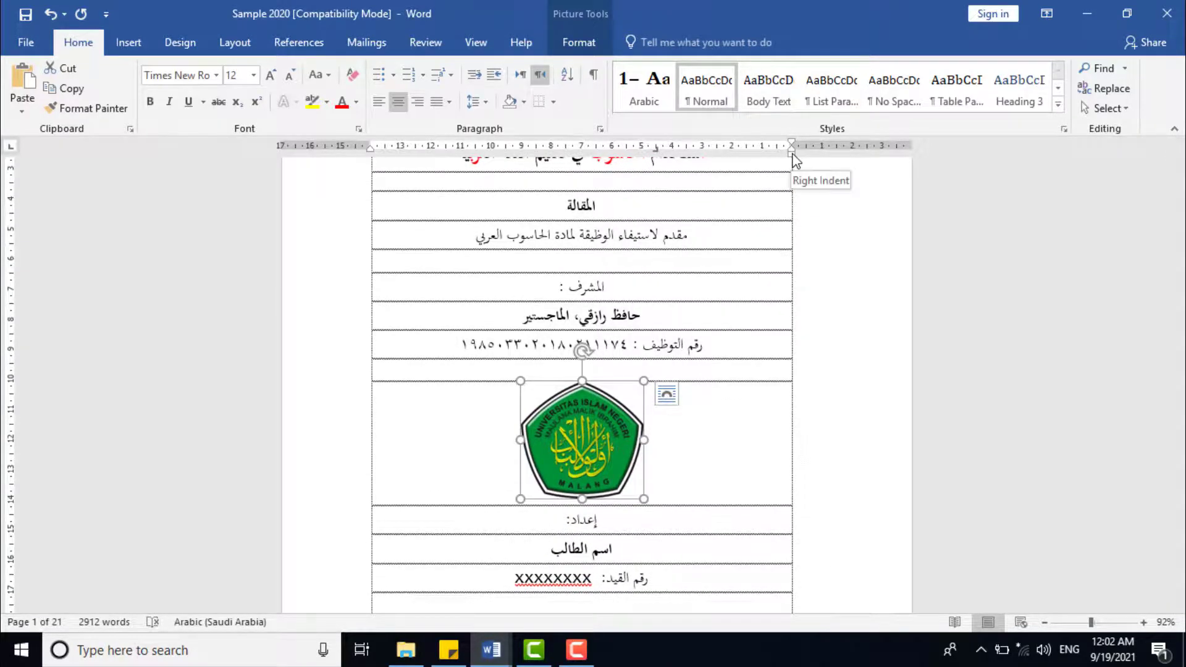
{"action": "left_click_drag", "start_coordinate": [794, 156], "coordinate": [673, 162]}
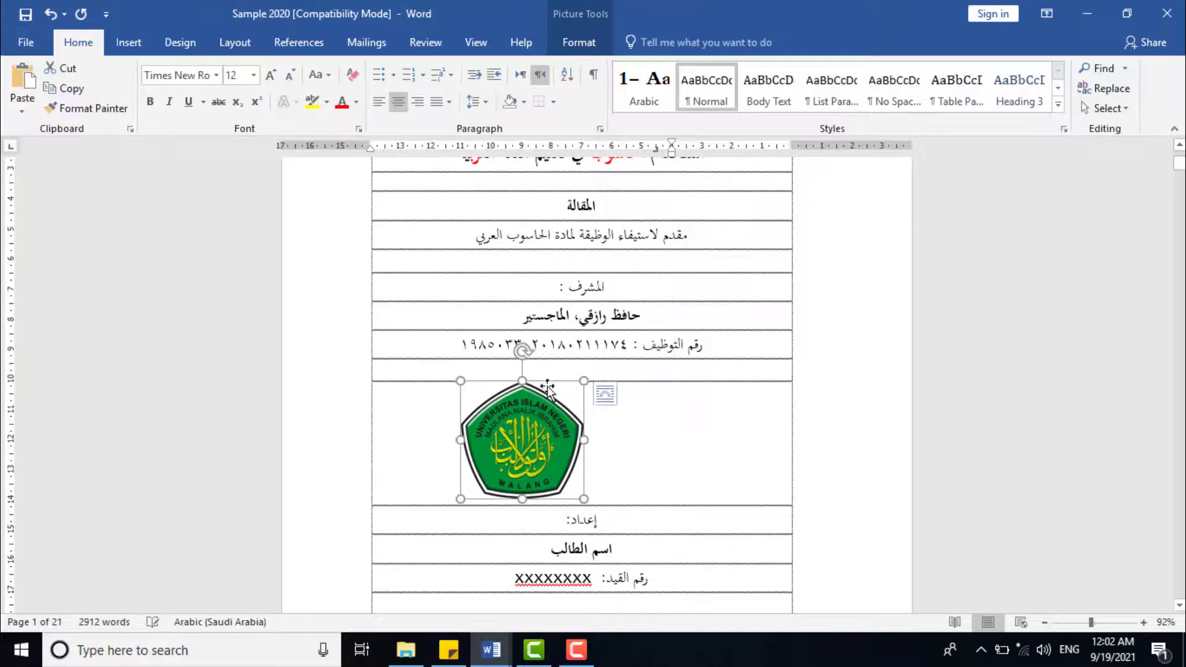
{"action": "left_click", "coordinate": [400, 108]}
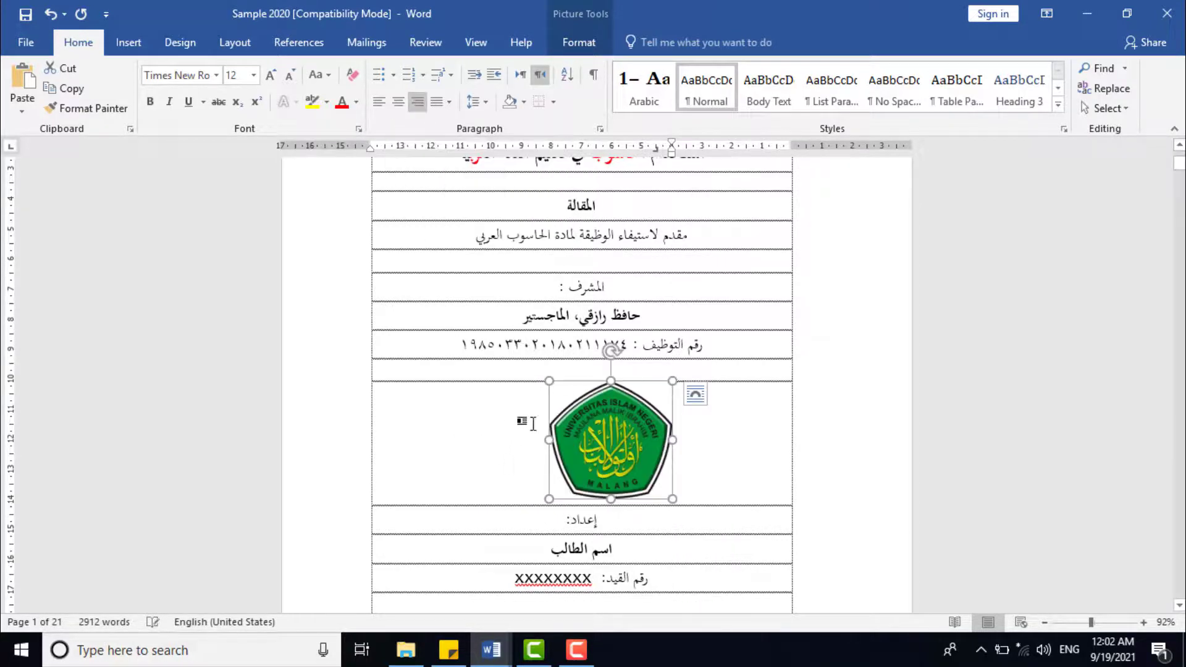
{"action": "left_click", "coordinate": [399, 102]}
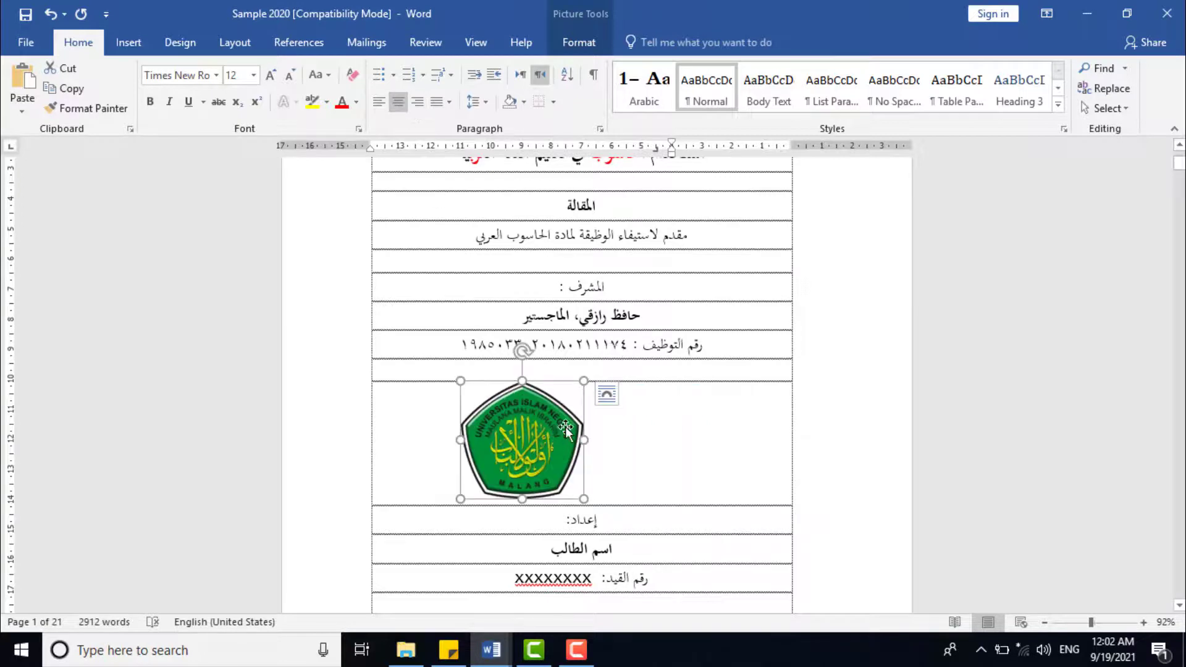
Step: Reset the right indent of the centred university logo to 0 cm
{"action": "left_click", "coordinate": [697, 460]}
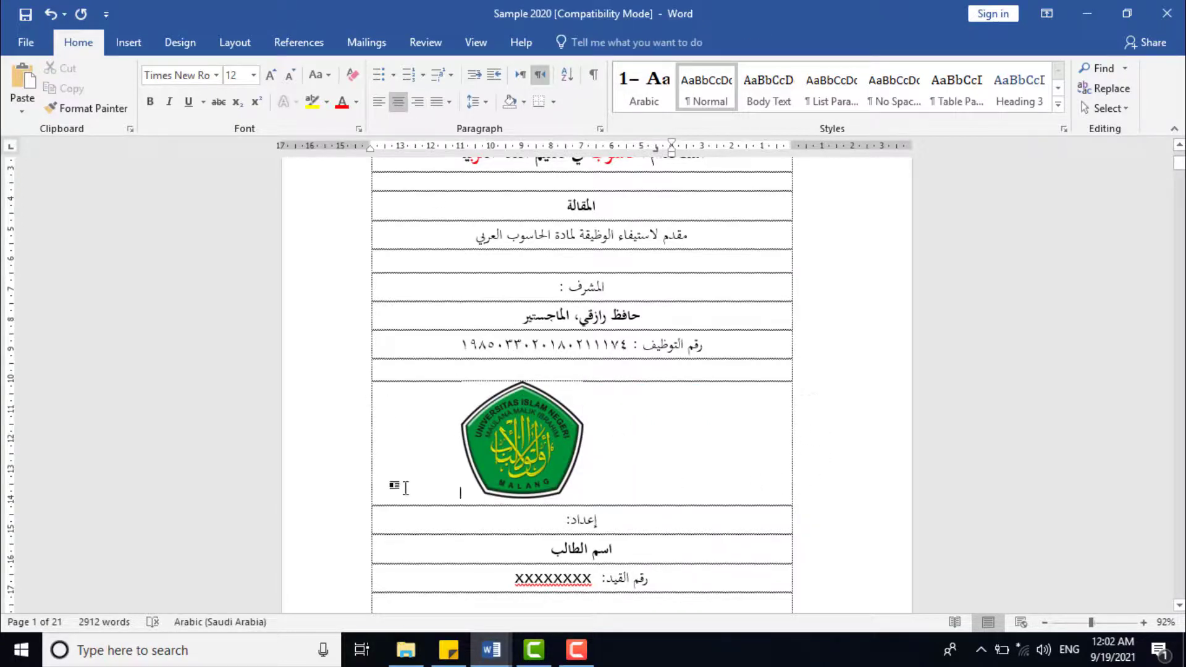
{"action": "left_click", "coordinate": [527, 437]}
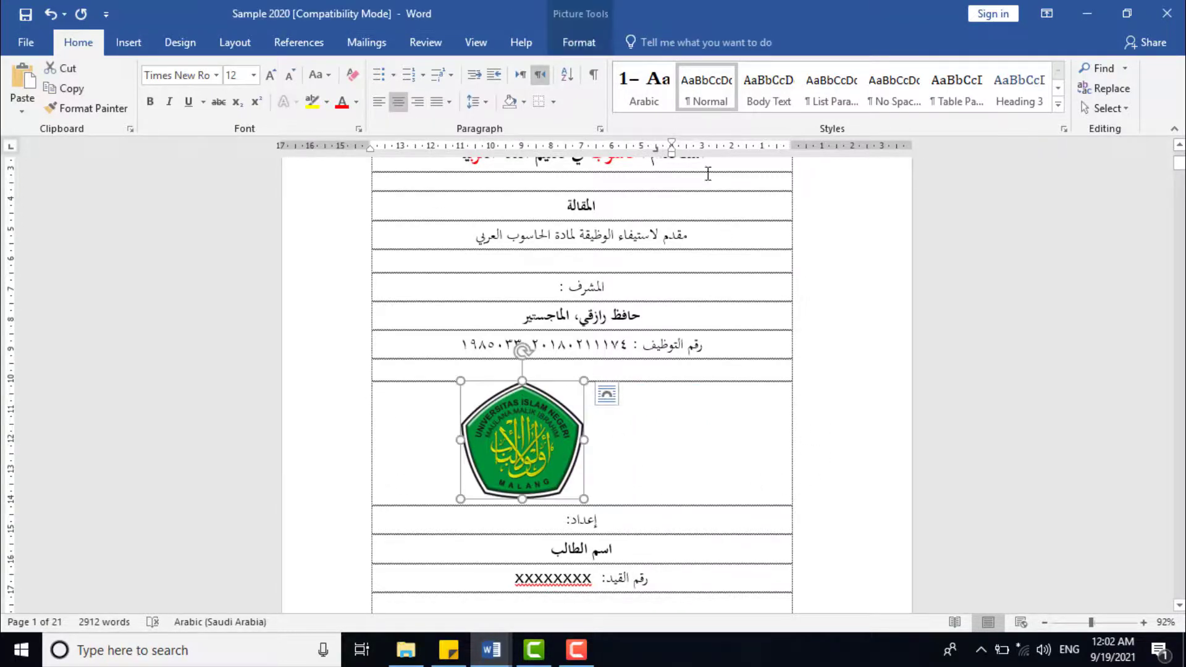
{"action": "left_click_drag", "start_coordinate": [672, 149], "coordinate": [796, 173]}
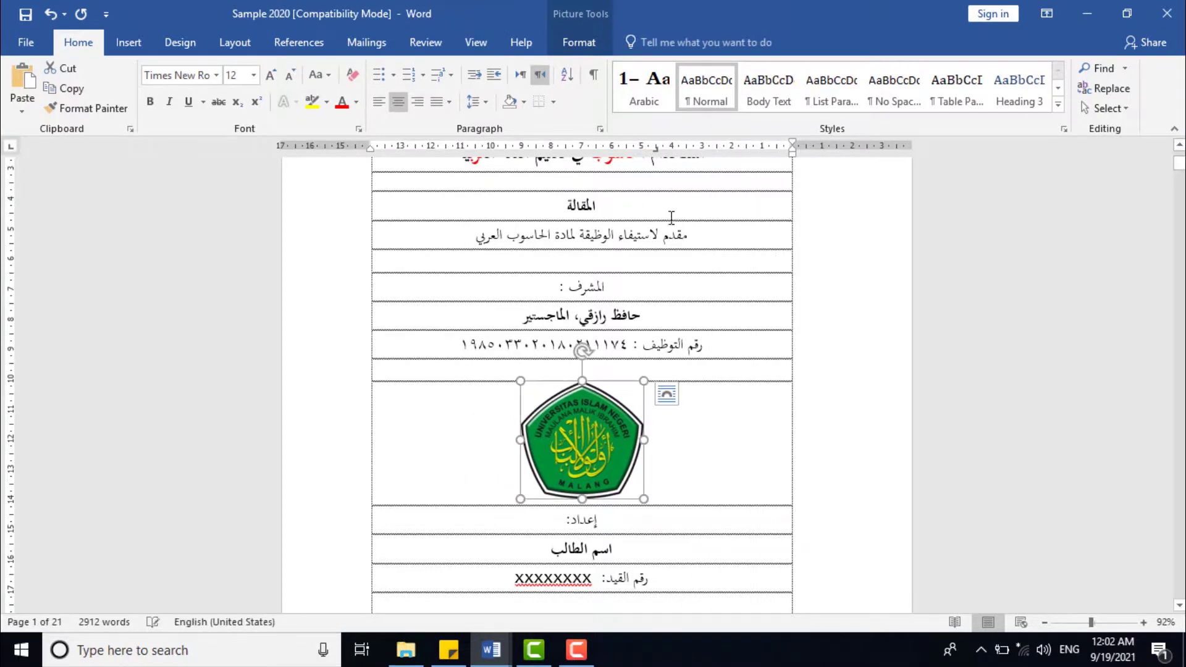
{"action": "left_click", "coordinate": [576, 650]}
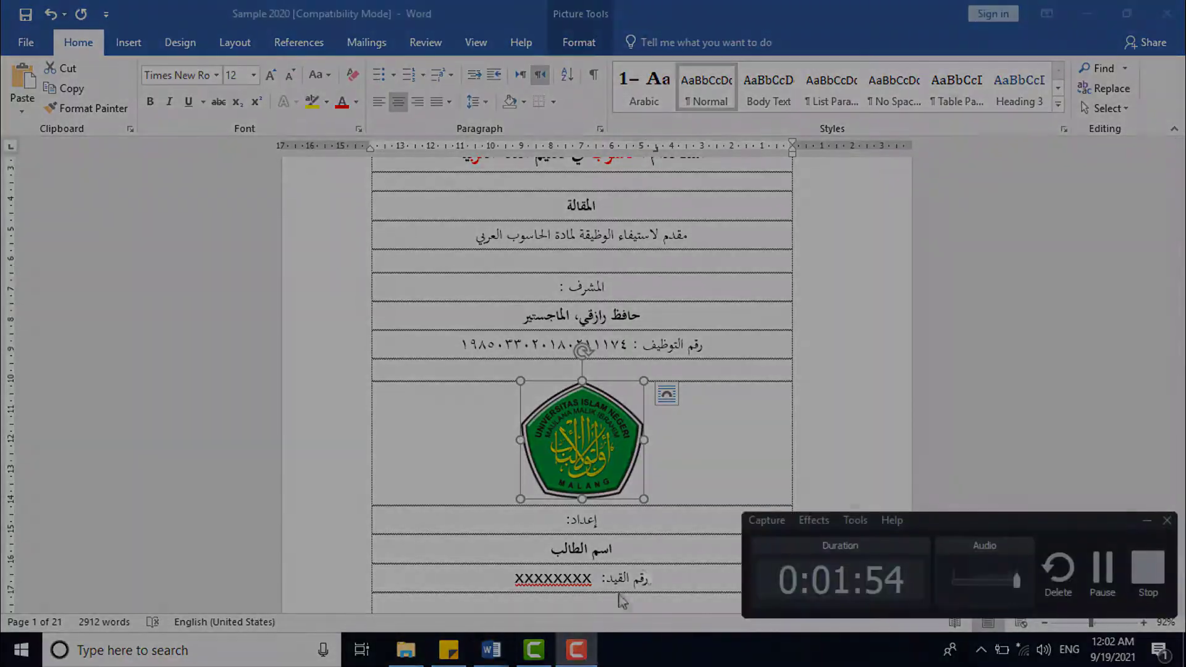